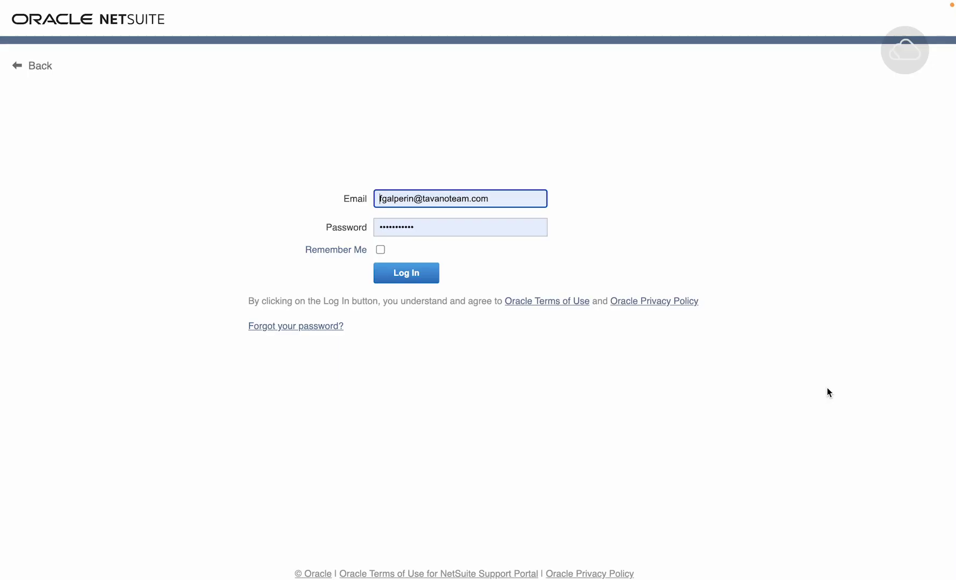
# Step: Sign in to Site Management Tools with the account email and password
pyautogui.click(400, 276)
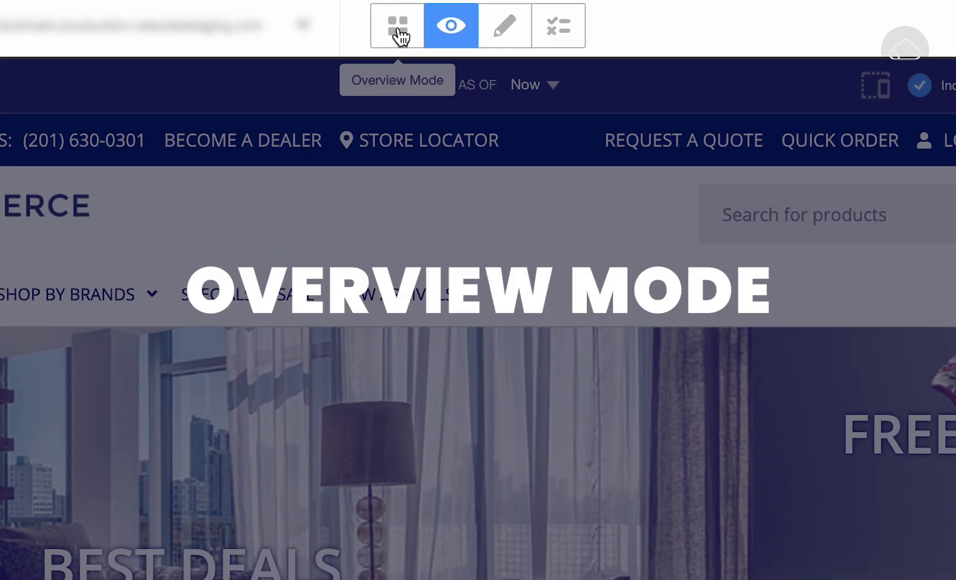
# Step: Go from the categories overview to the storefront home page preview showing the BANNER TITLE banner
pyautogui.click(399, 33)
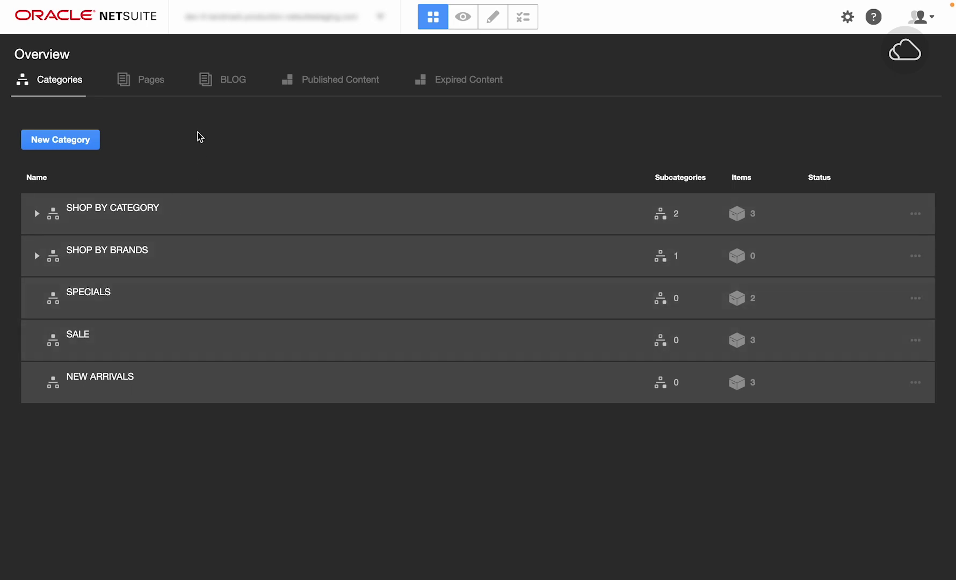
pyautogui.click(464, 20)
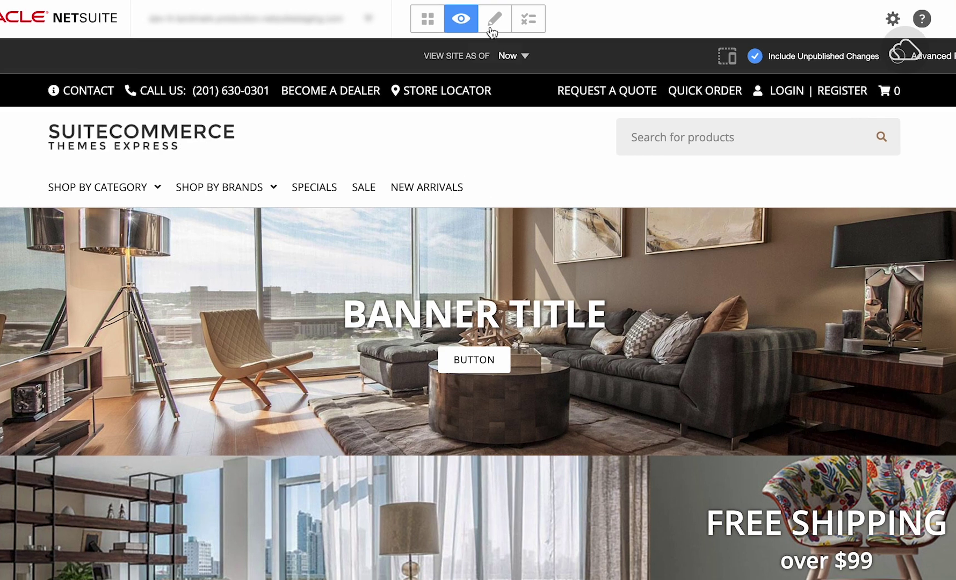
# Step: Switch the home page to Edit mode and look over its banners and content blocks
pyautogui.click(492, 21)
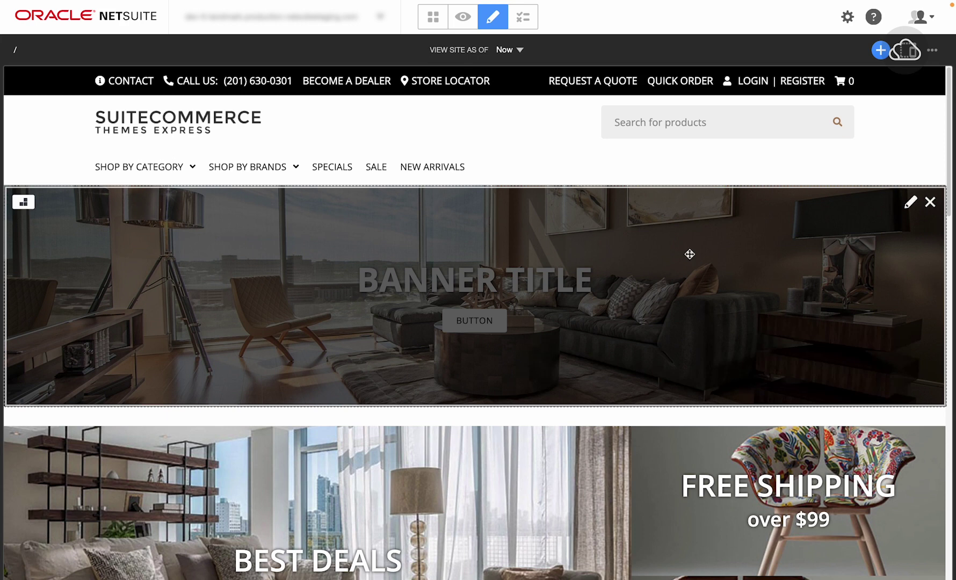
pyautogui.scroll(-15, 587, 254)
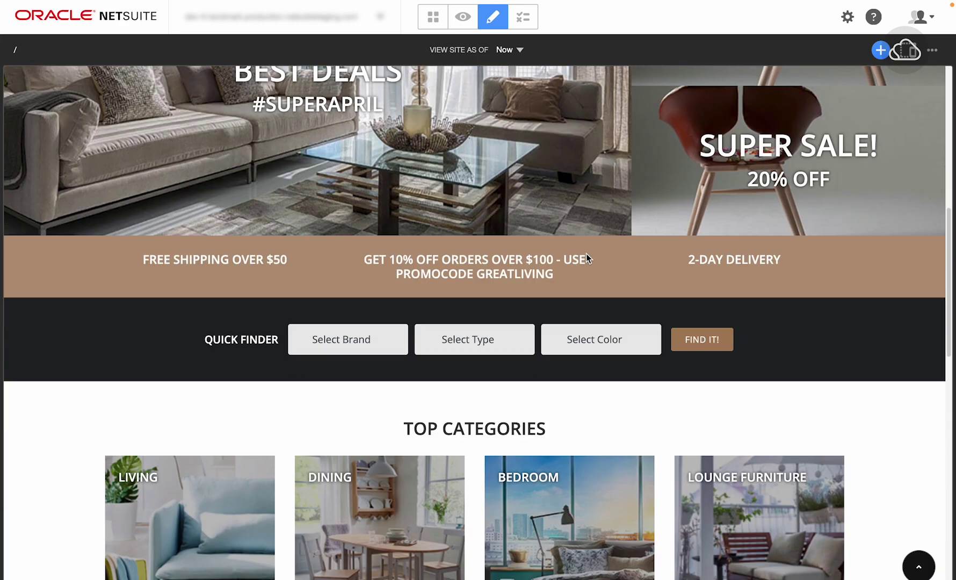
pyautogui.scroll(-10, 587, 253)
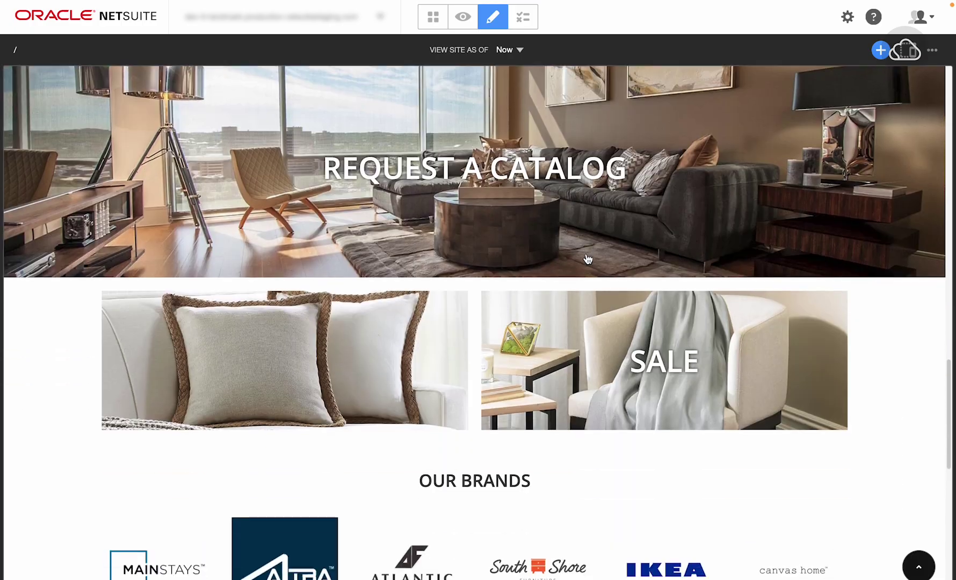
pyautogui.scroll(12, 587, 253)
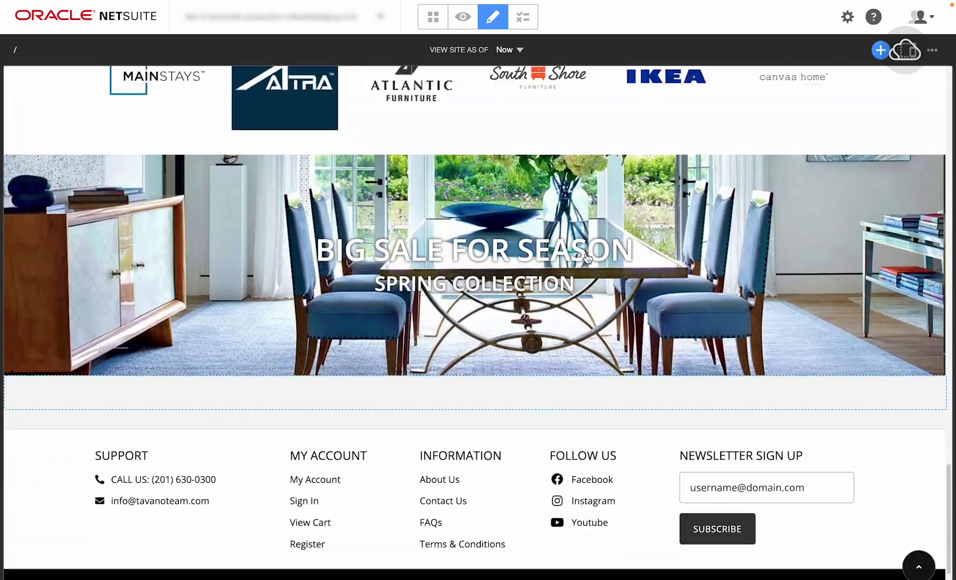
pyautogui.scroll(15, 587, 253)
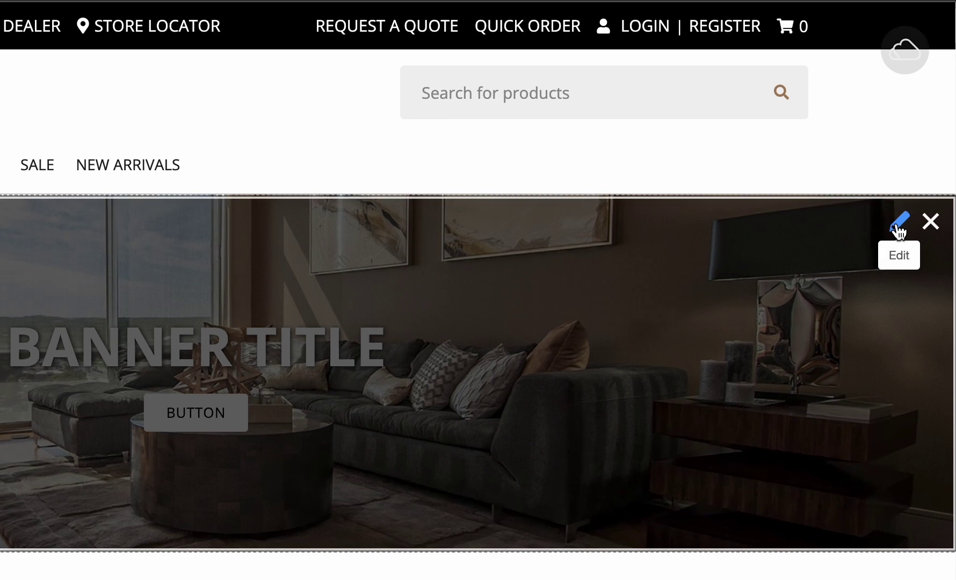
# Step: In the top banner's settings, change the title to TEST
pyautogui.click(899, 230)
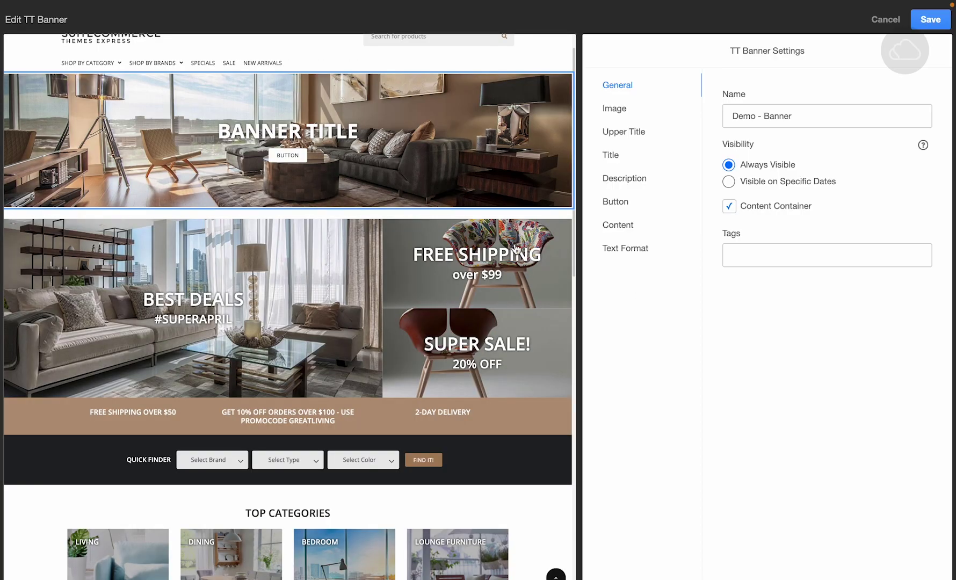
pyautogui.scroll(1, 516, 249)
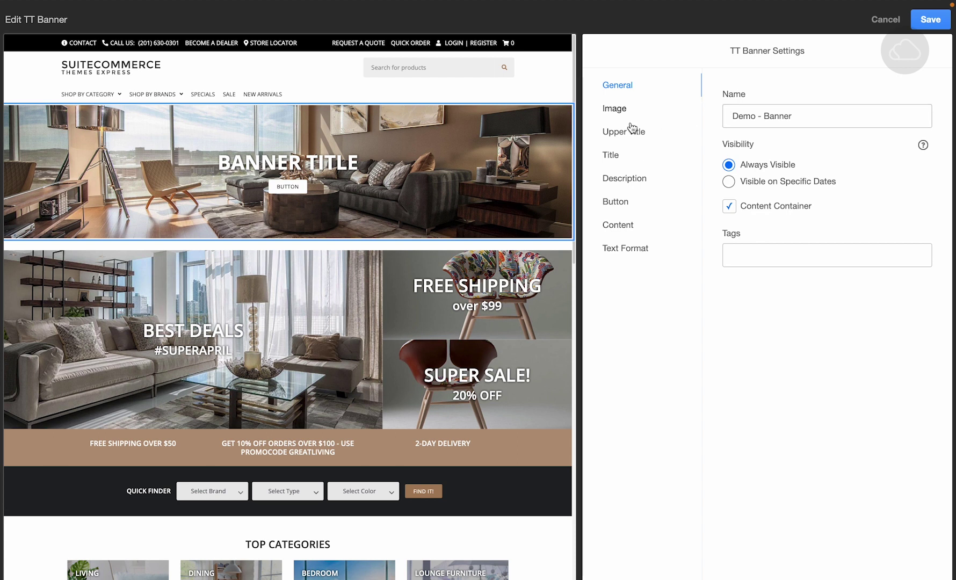
pyautogui.click(615, 157)
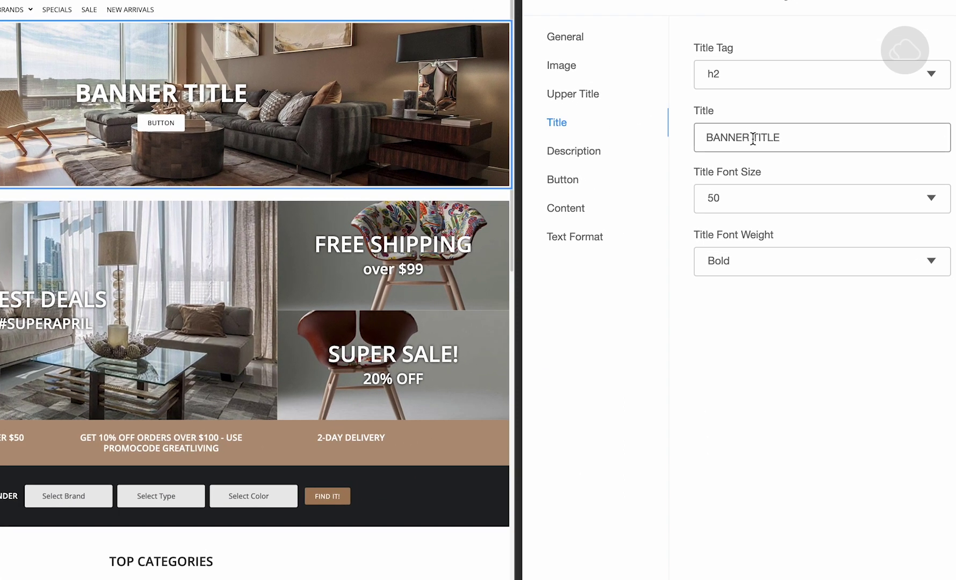
pyautogui.moveTo(805, 133); pyautogui.dragTo(645, 133)
pyautogui.write('TE')
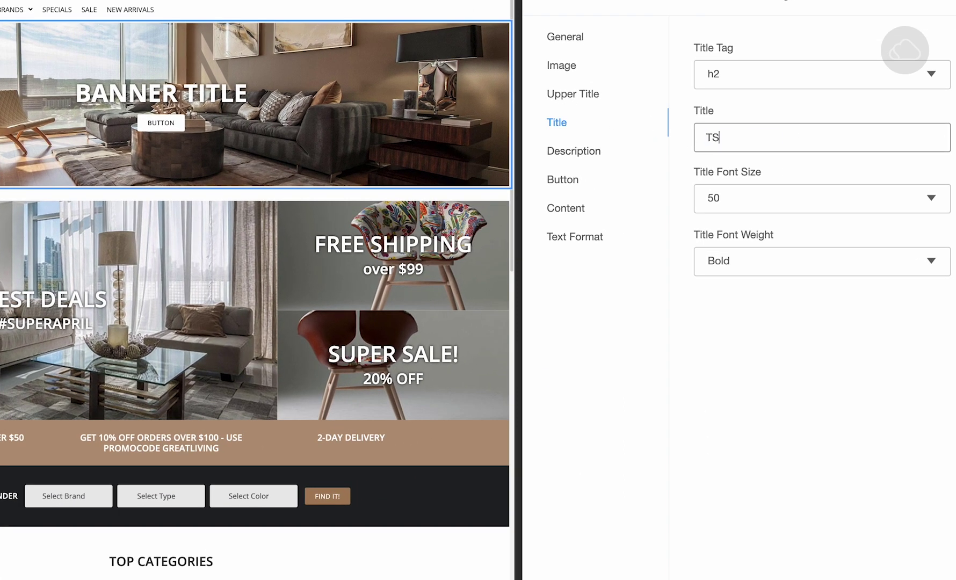
pyautogui.write('S')
pyautogui.press('BackSpace')
pyautogui.write('EST')
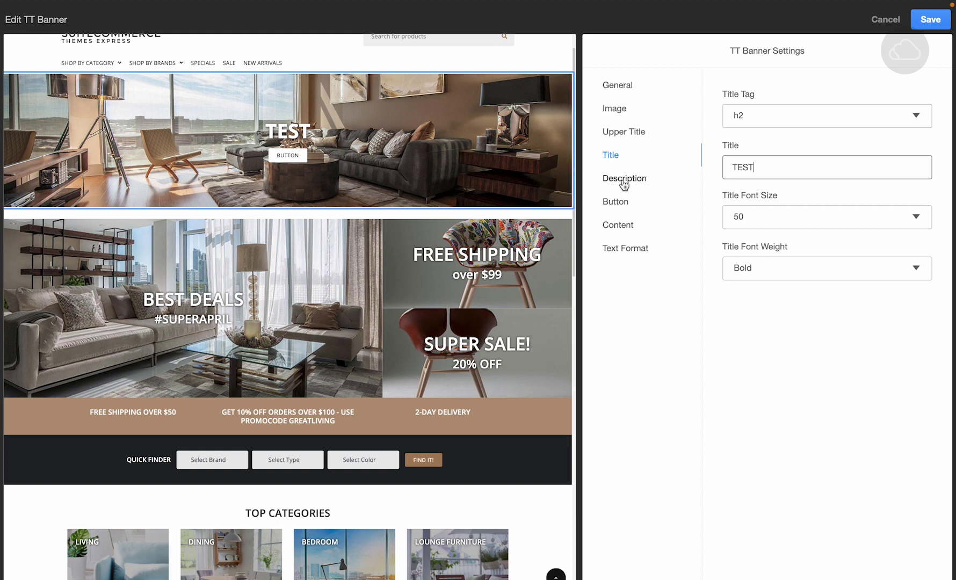
# Step: Replace the banner's button label with CLICK HERE
pyautogui.click(622, 202)
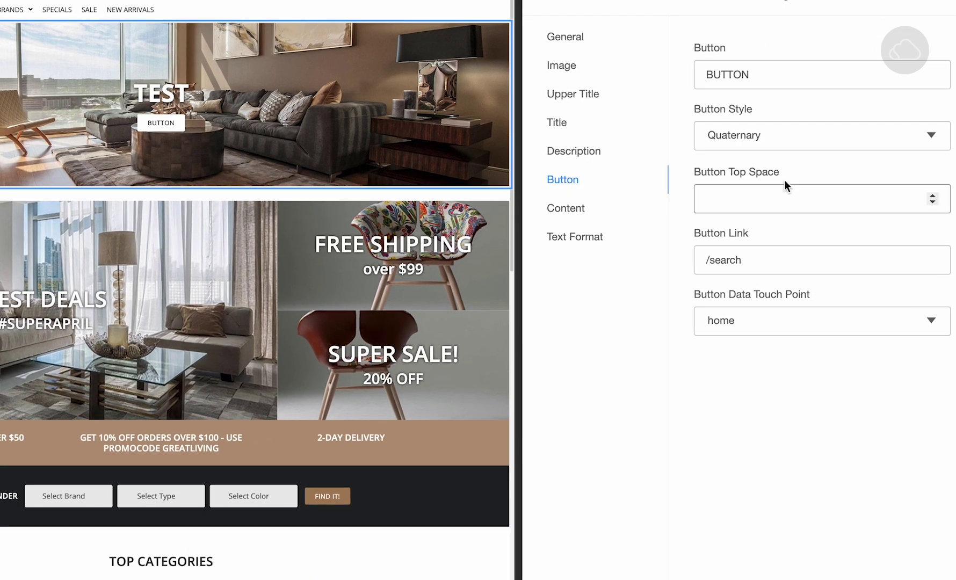
pyautogui.click(773, 108)
pyautogui.press('BackSpace')
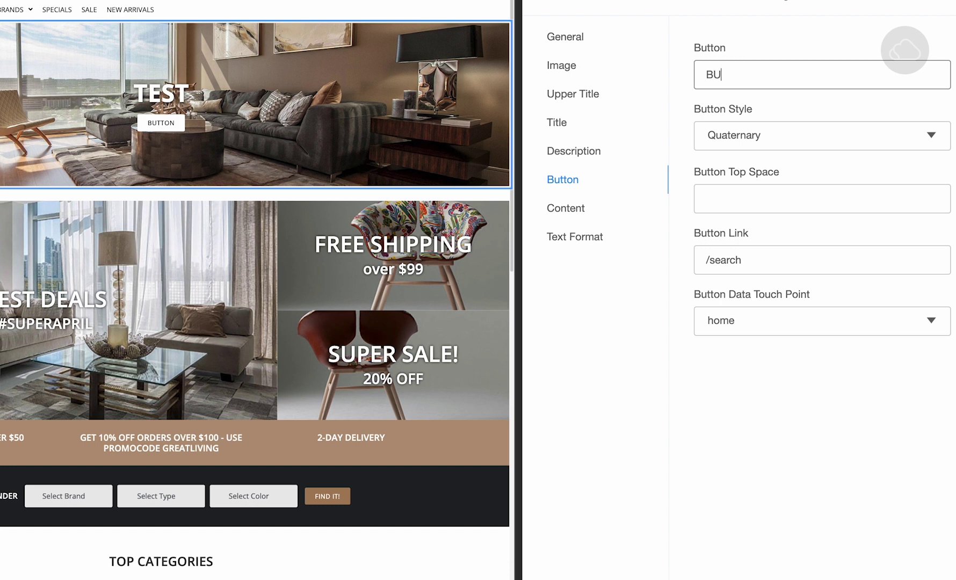
pyautogui.press('BackSpace')
pyautogui.press('BackSpace')
pyautogui.write('CLICK HERE')
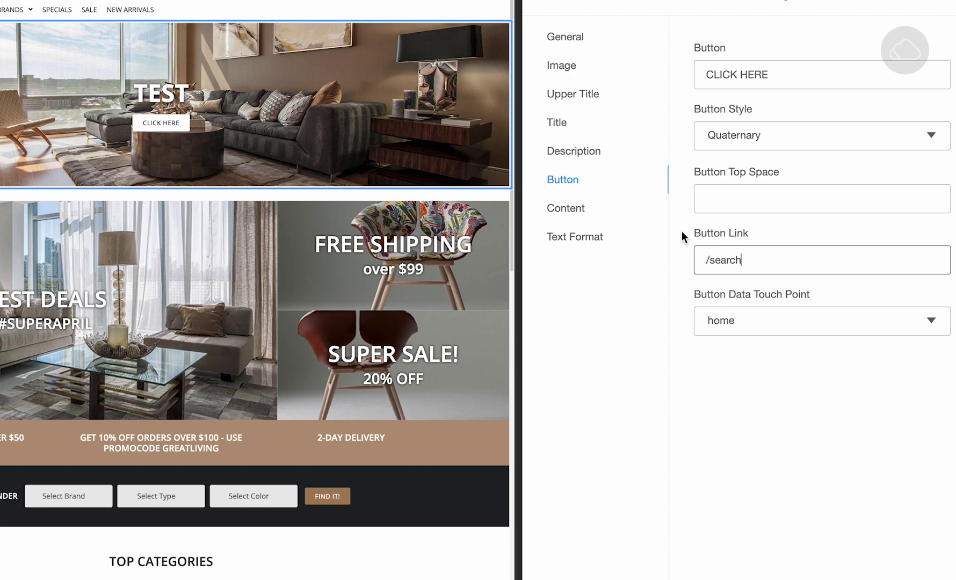
# Step: Inspect the banner's desktop and mobile image paths and choose Visible on Specific Dates
pyautogui.click(559, 68)
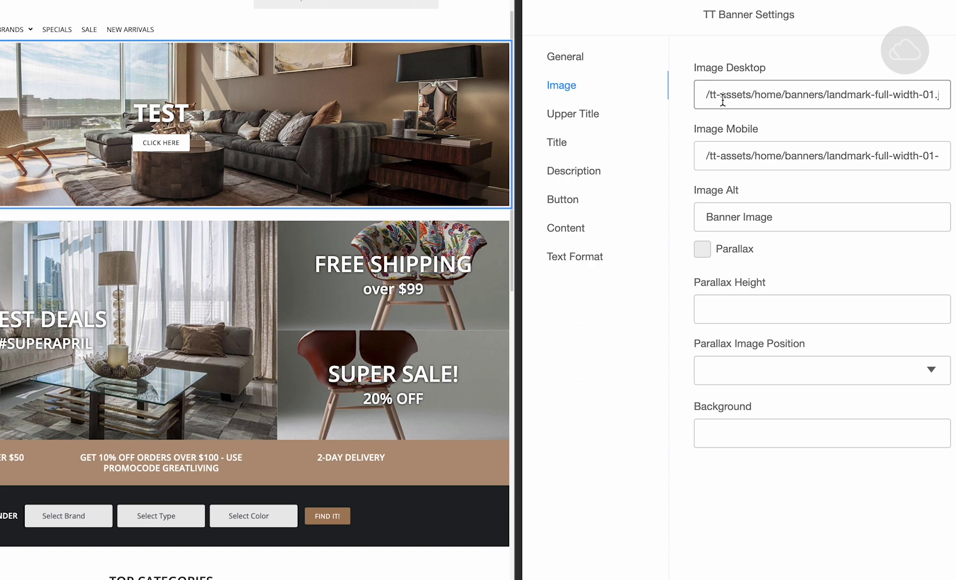
pyautogui.tripleClick(722, 99)
pyautogui.click(763, 94)
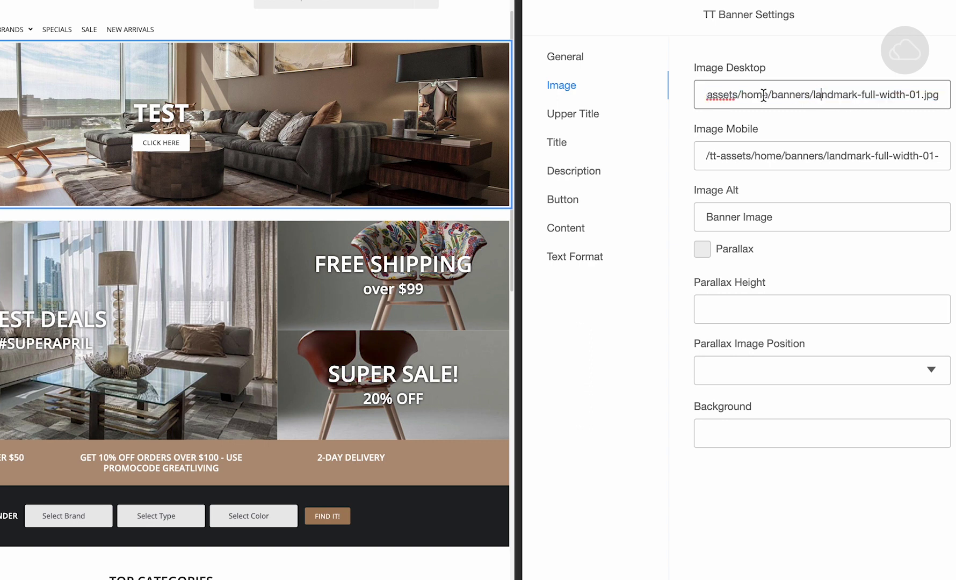
pyautogui.click(742, 96)
pyautogui.moveTo(709, 95); pyautogui.dragTo(827, 97)
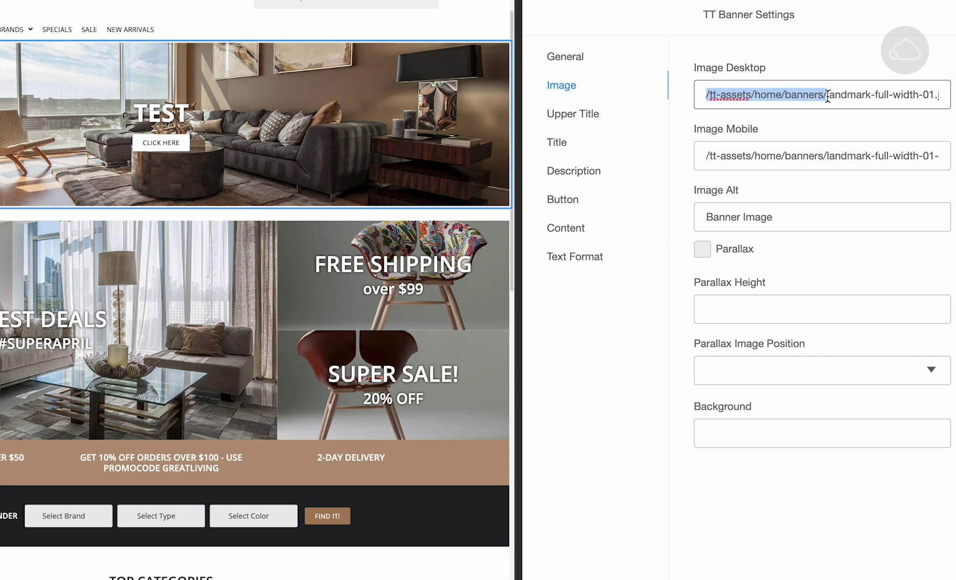
pyautogui.click(776, 157)
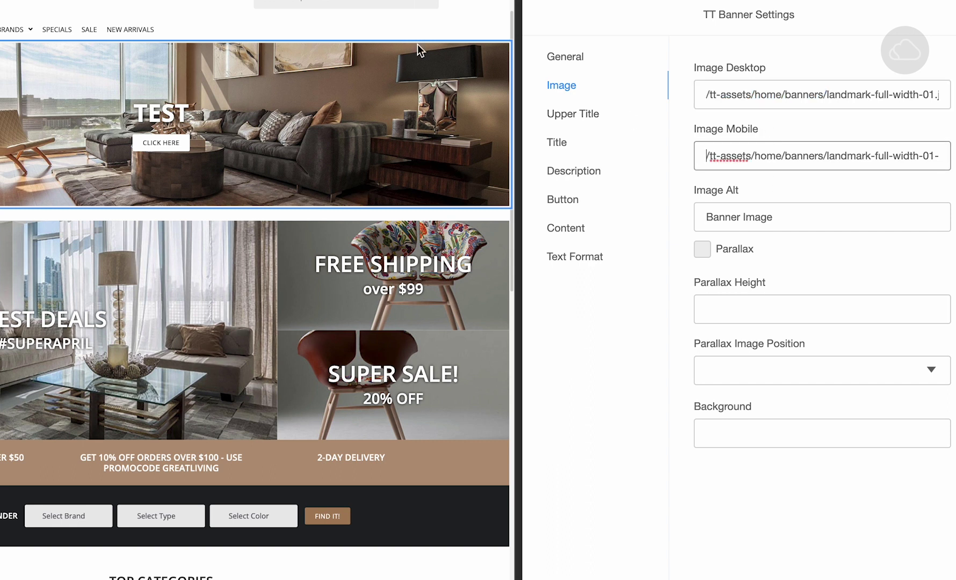
pyautogui.click(569, 60)
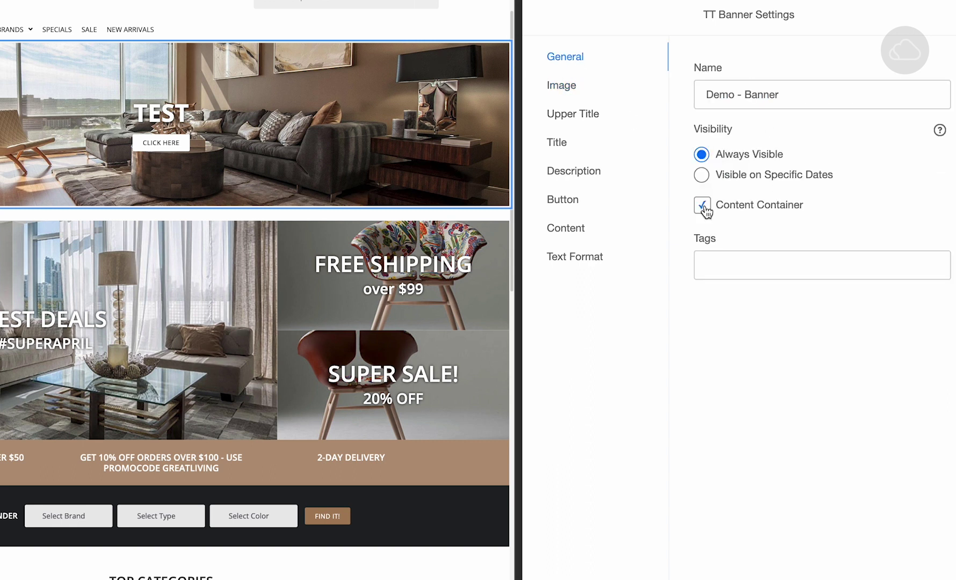
pyautogui.click(703, 177)
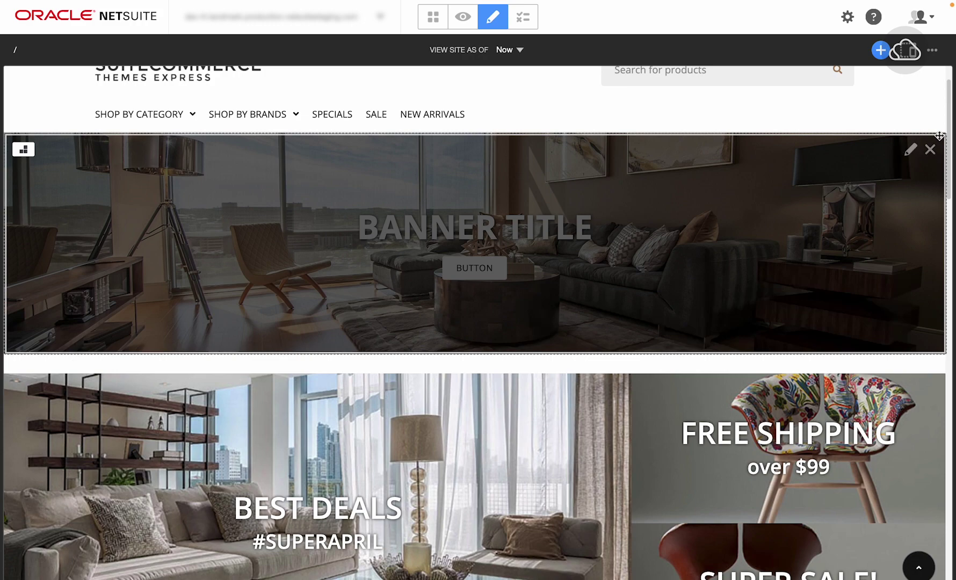
# Step: Delete the TT Banner from the home page, confirming the Change Asset Visibility Warning
pyautogui.click(931, 149)
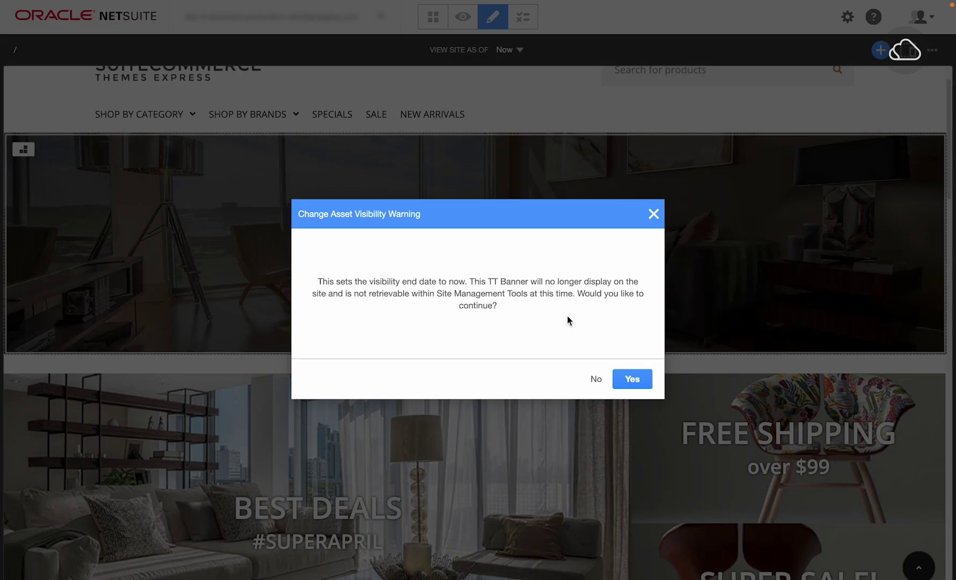
pyautogui.click(637, 381)
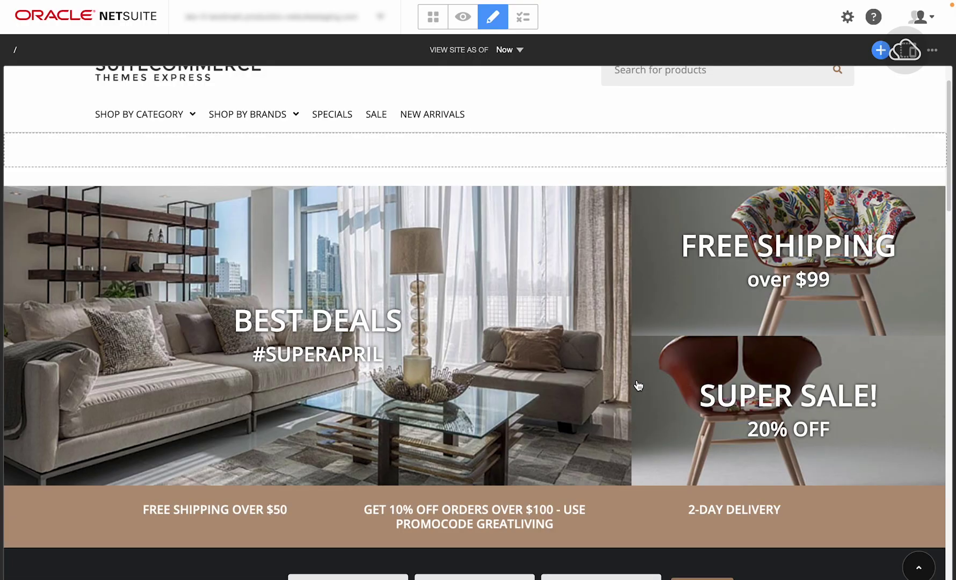
pyautogui.scroll(-9, 422, 356)
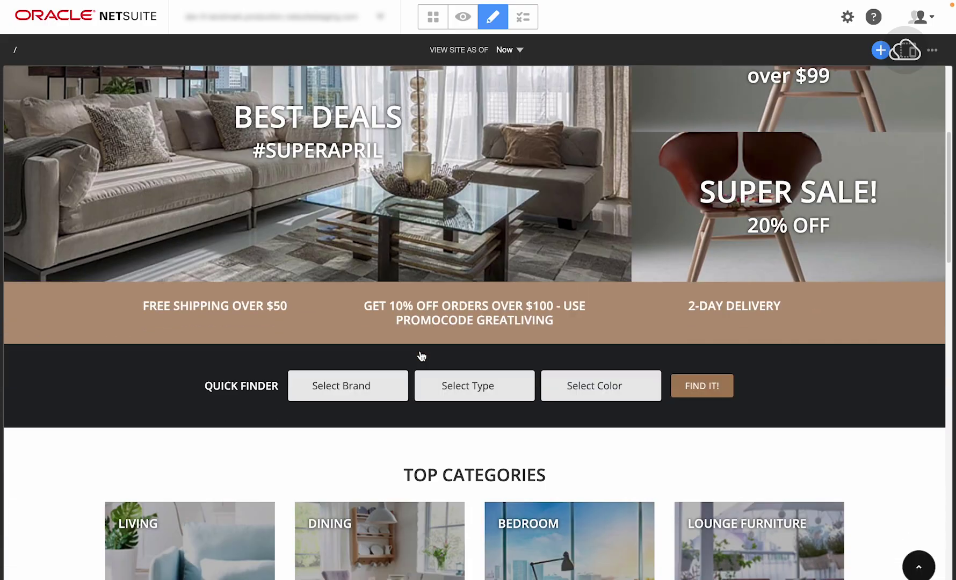
pyautogui.scroll(-20, 422, 356)
pyautogui.scroll(17, 422, 356)
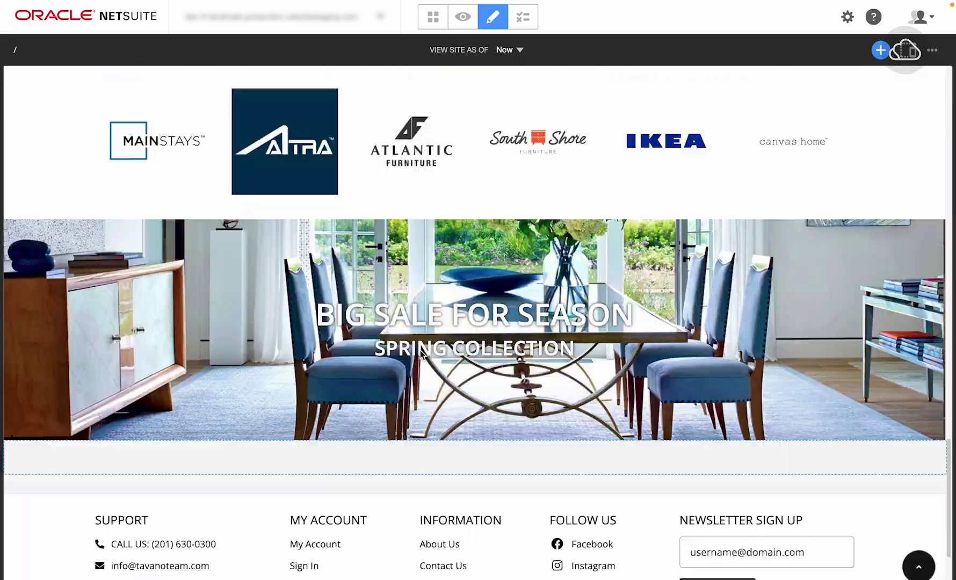
pyautogui.scroll(13, 422, 356)
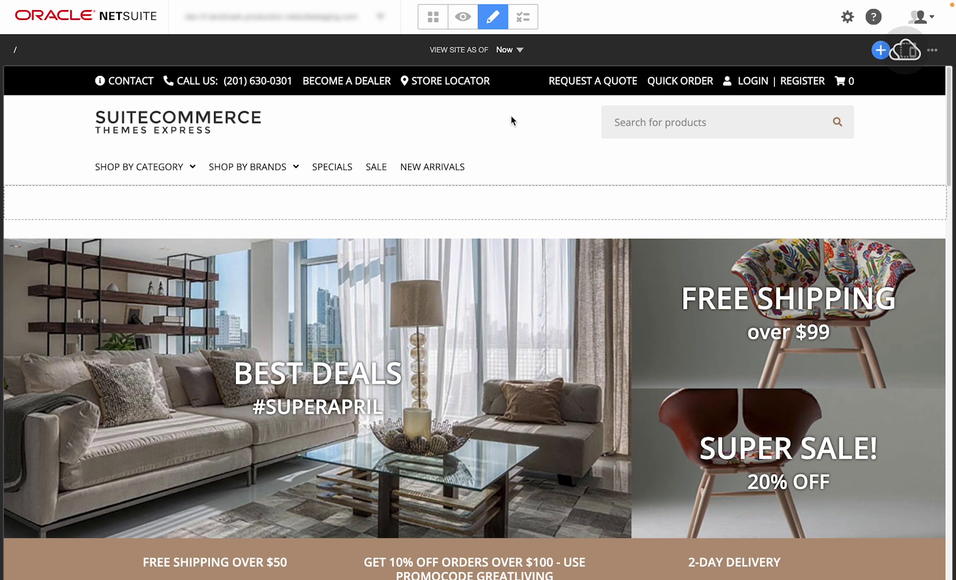
# Step: Publish the two selected Demo - Banner changes and go back to the storefront preview
pyautogui.click(527, 22)
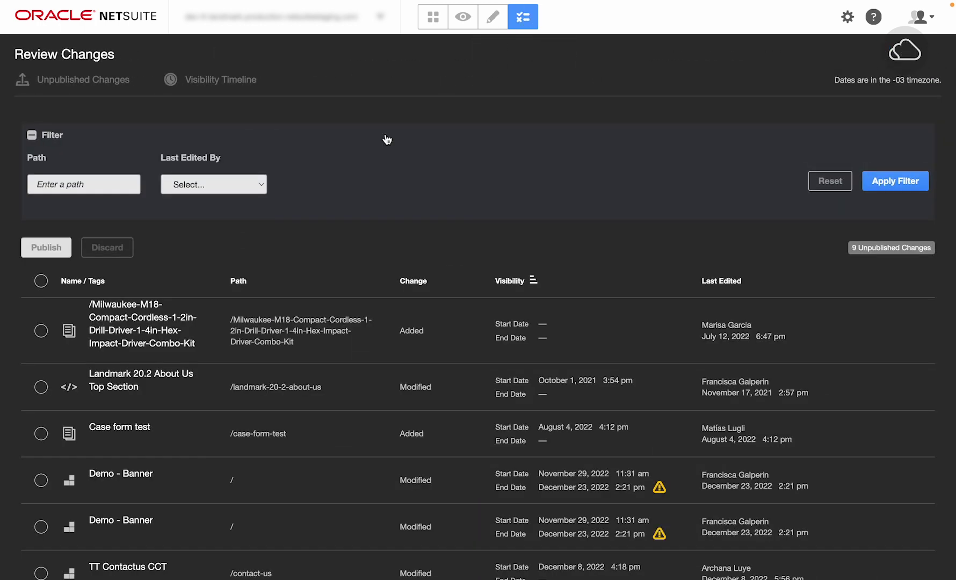
pyautogui.scroll(-2, 303, 337)
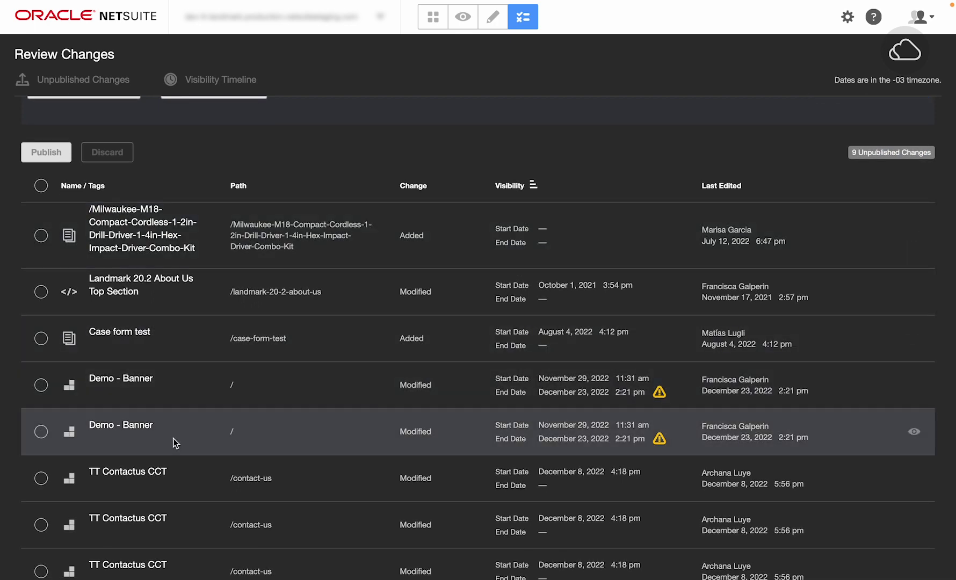
pyautogui.click(40, 386)
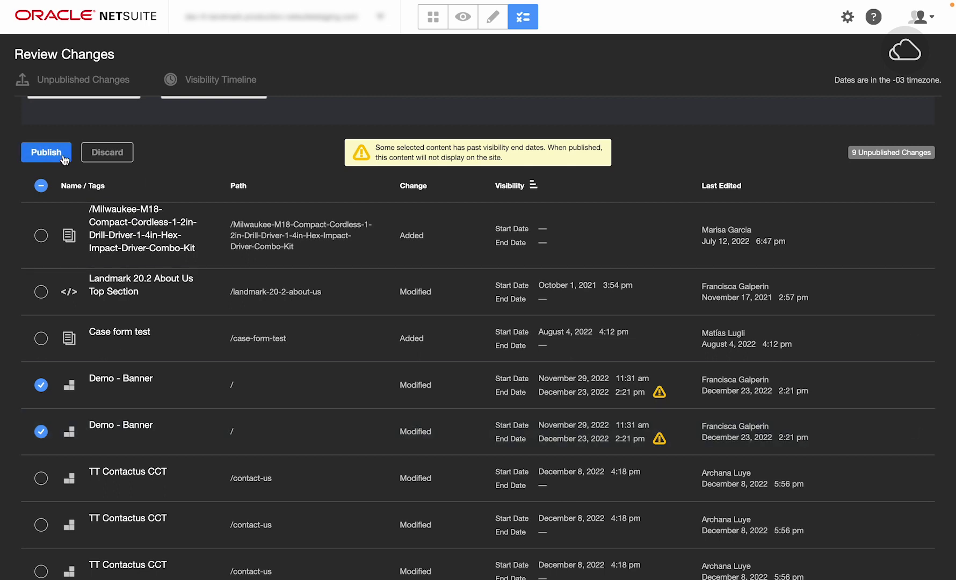
pyautogui.click(61, 155)
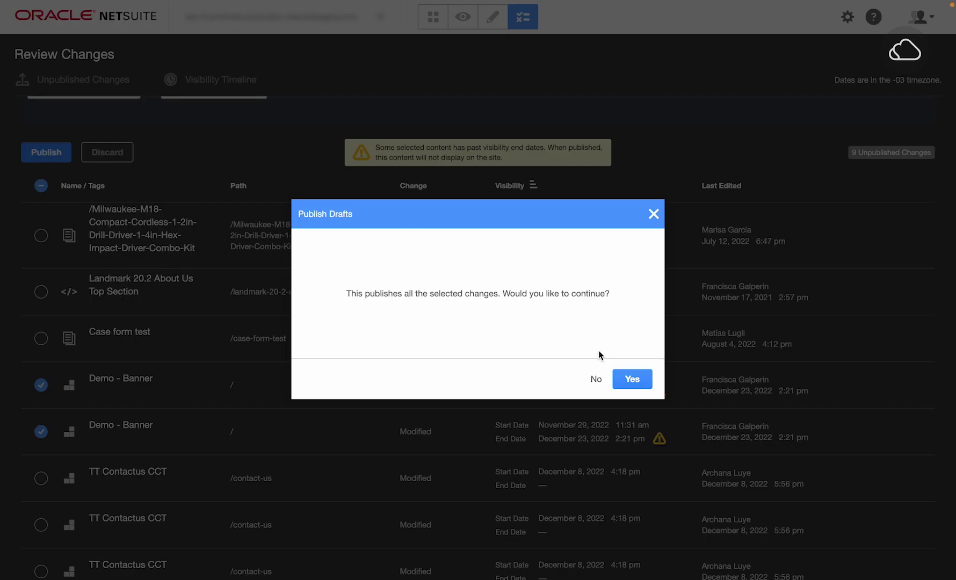
pyautogui.click(633, 380)
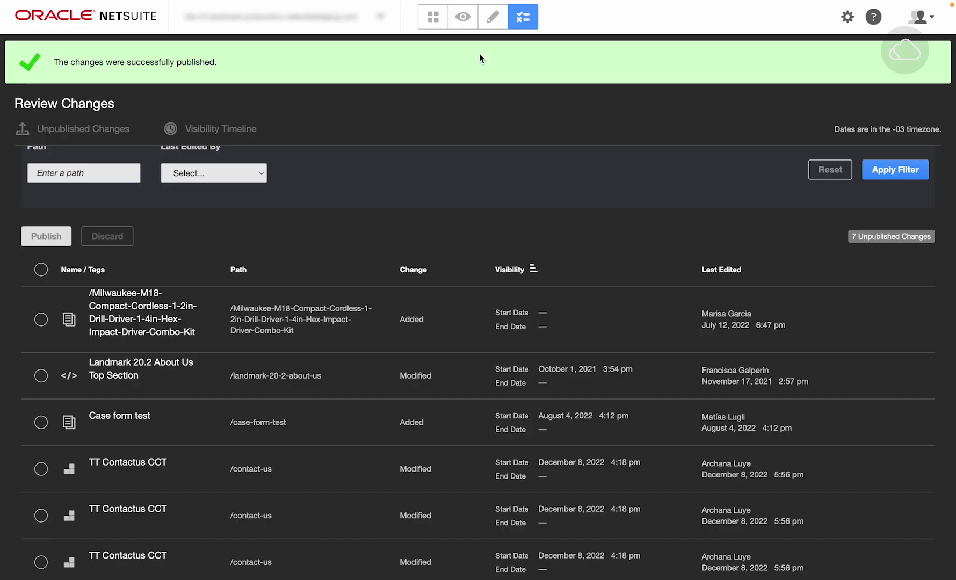
pyautogui.click(462, 17)
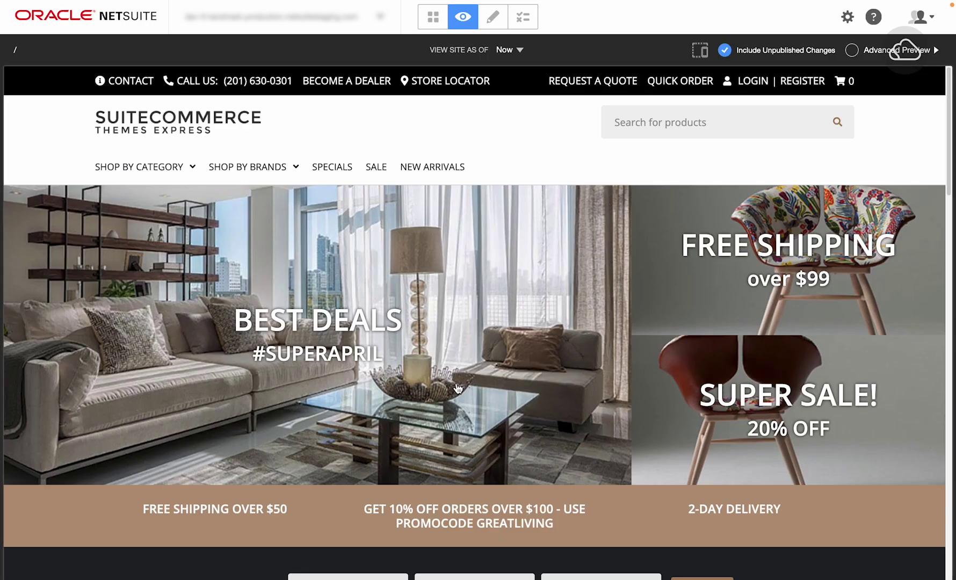
# Step: Scroll the home page preview, toggling briefly into Edit mode and back to Preview
pyautogui.scroll(-3, 457, 383)
pyautogui.scroll(3, 456, 383)
pyautogui.click(493, 16)
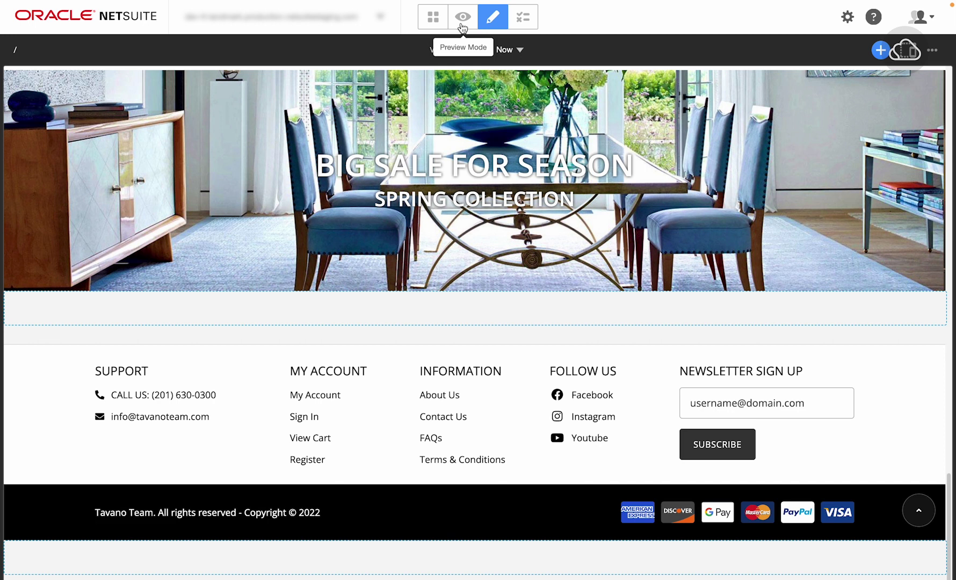
pyautogui.click(461, 24)
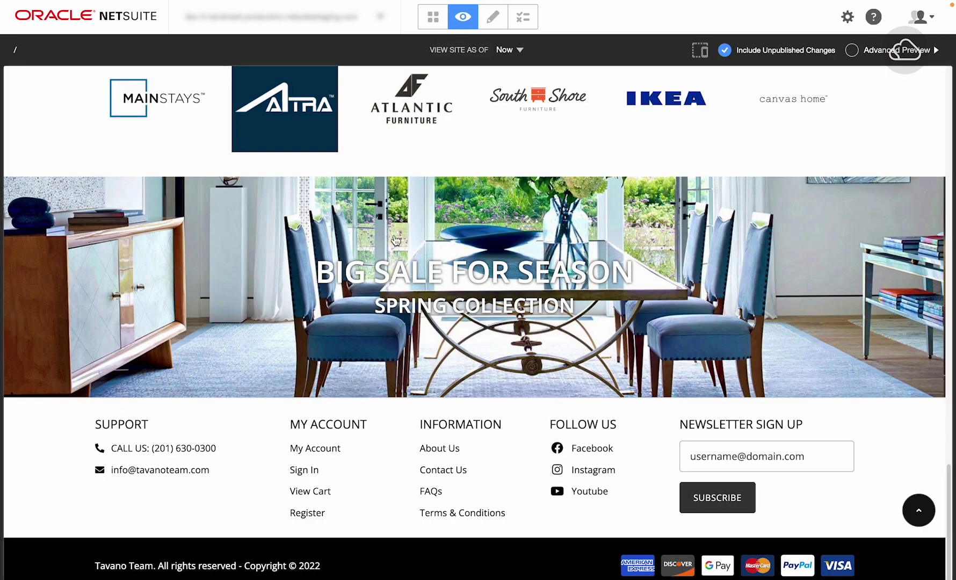
# Step: Open the About Us page in Edit mode and its About Us HTML block editor
pyautogui.click(437, 451)
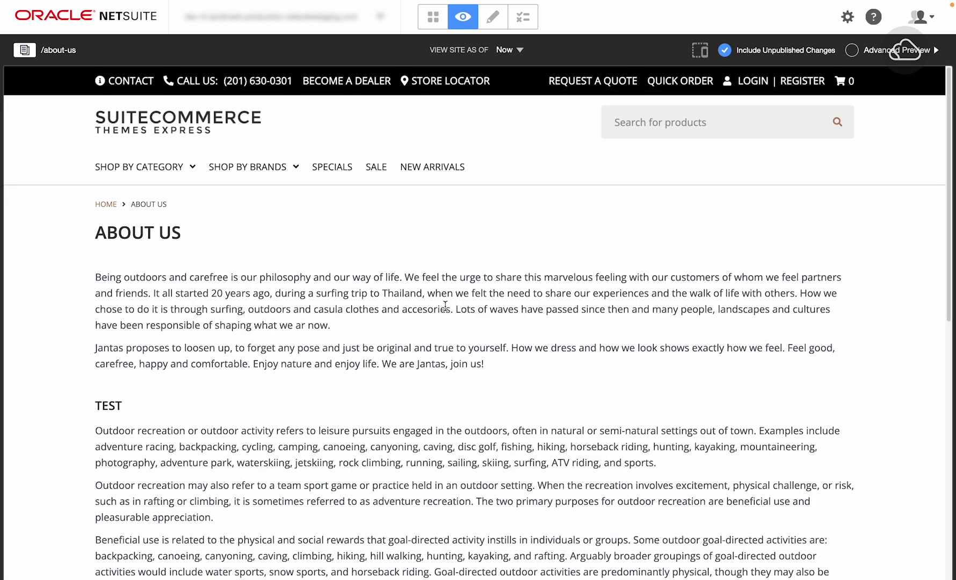
pyautogui.click(493, 18)
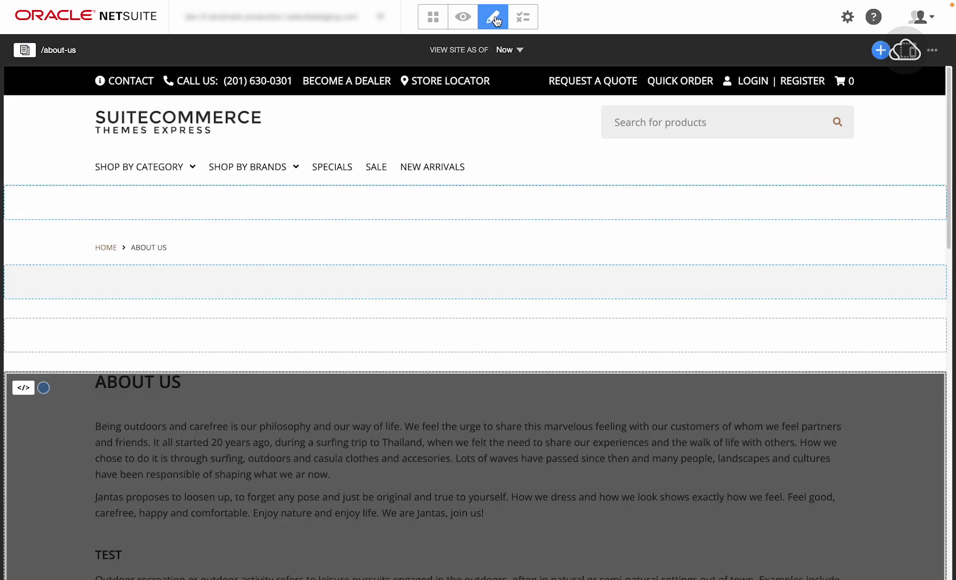
pyautogui.scroll(-8, 284, 313)
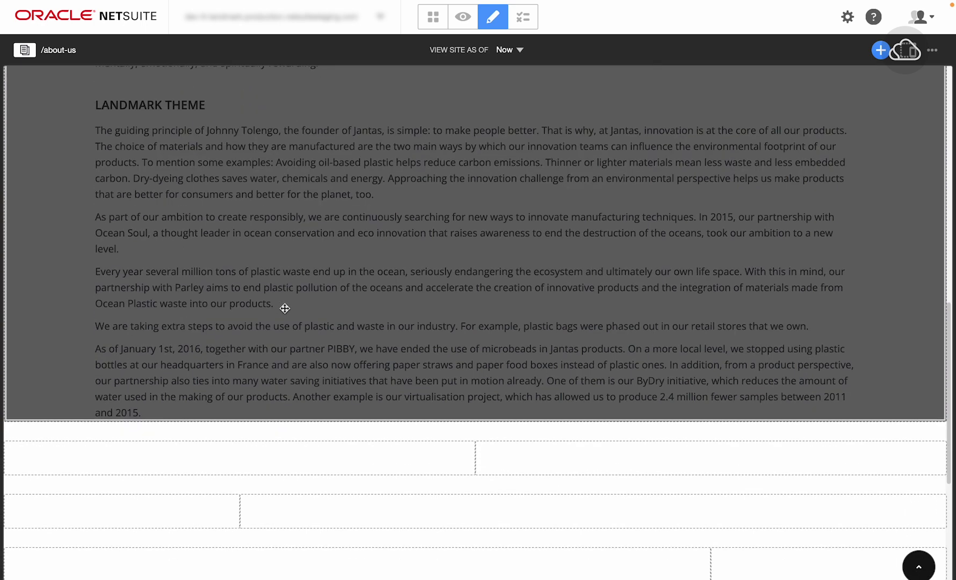
pyautogui.scroll(10, 285, 309)
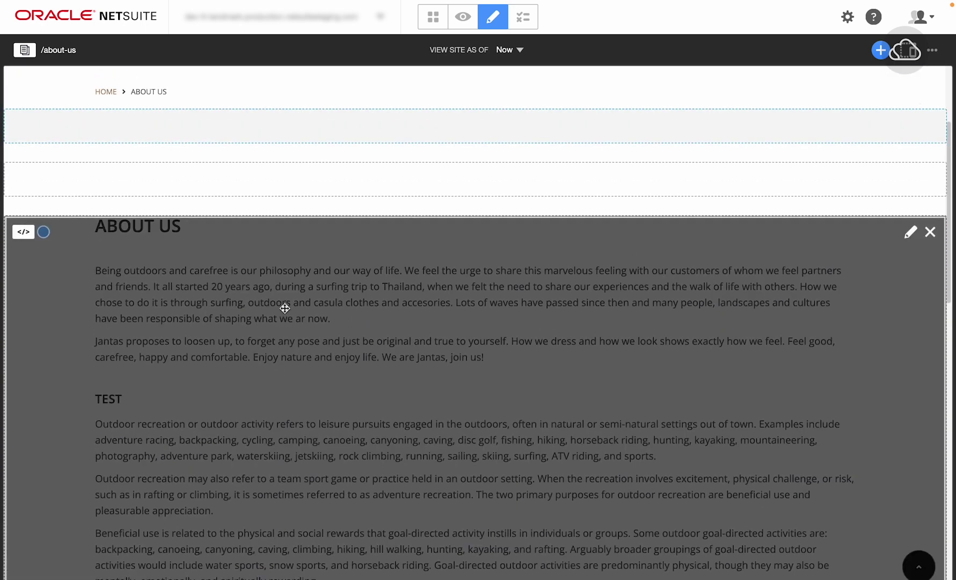
pyautogui.click(911, 236)
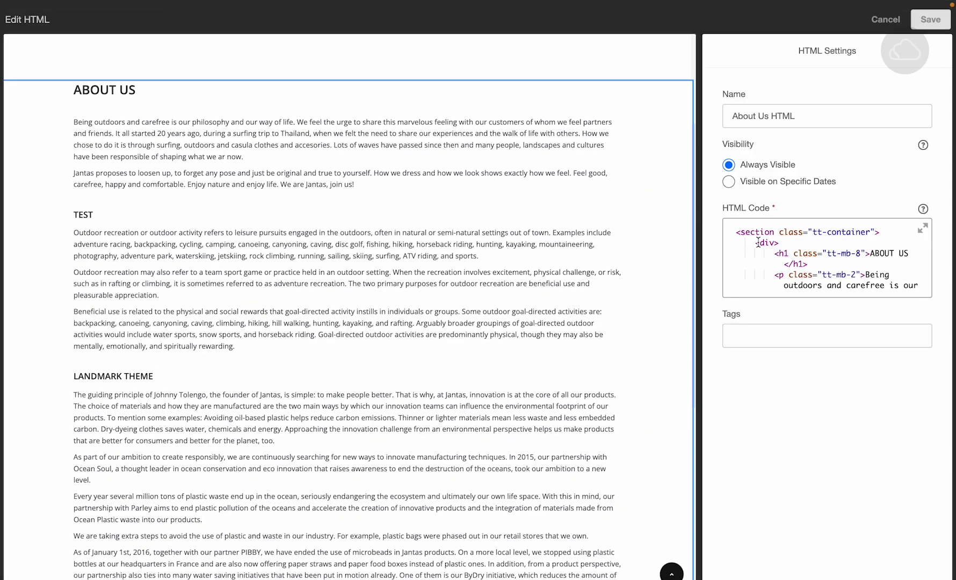
# Step: In the enlarged HTML code, change the headings to ABOUT US! and TEST TAVANO
pyautogui.scroll(-15, 779, 241)
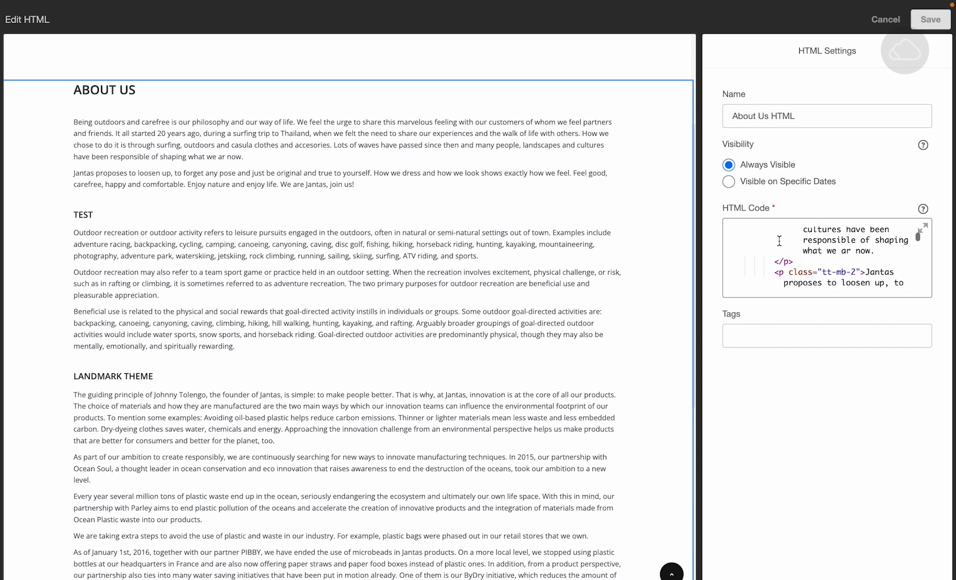
pyautogui.scroll(-12, 779, 241)
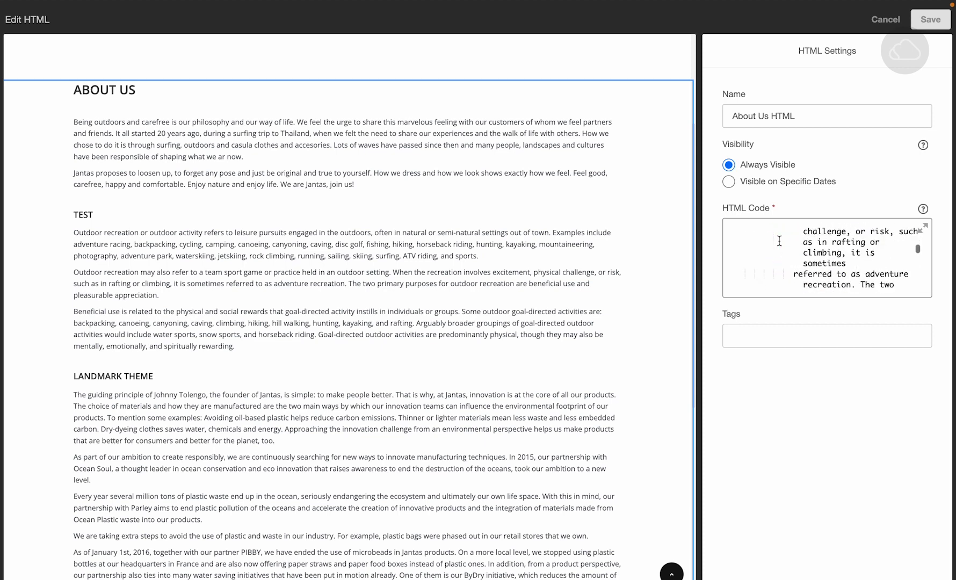
pyautogui.click(922, 227)
pyautogui.click(665, 134)
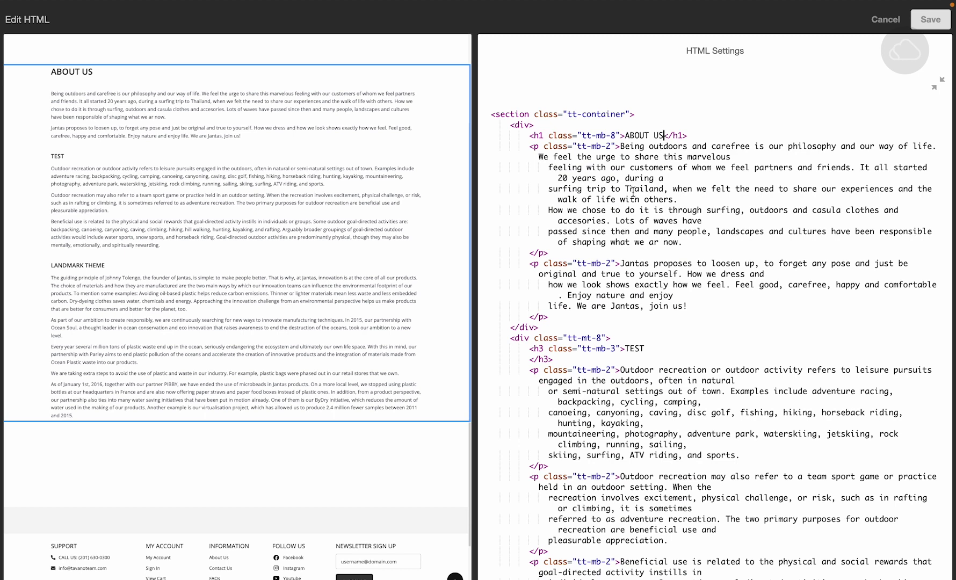
pyautogui.write('!')
pyautogui.scroll(-15, 586, 215)
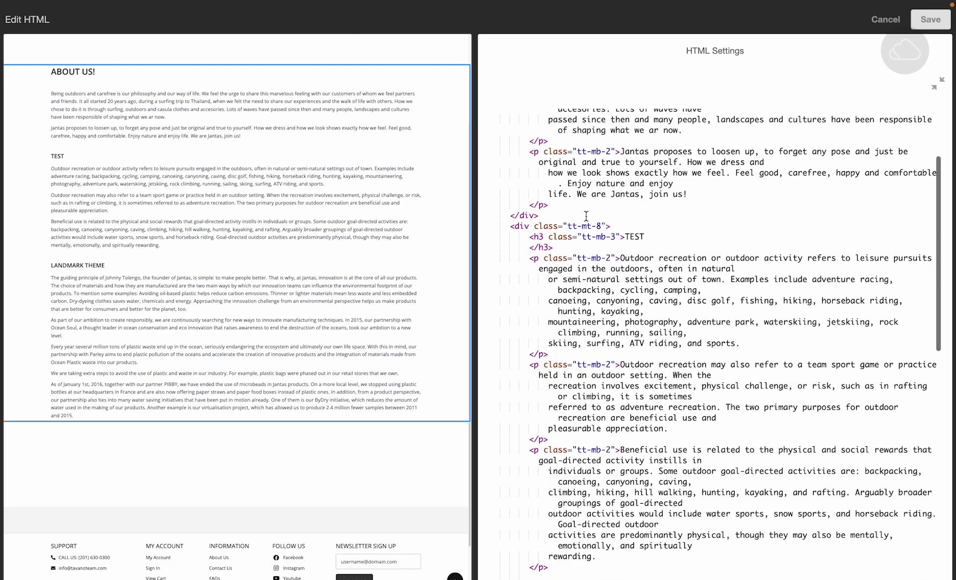
pyautogui.scroll(6, 586, 218)
pyautogui.scroll(5, 587, 218)
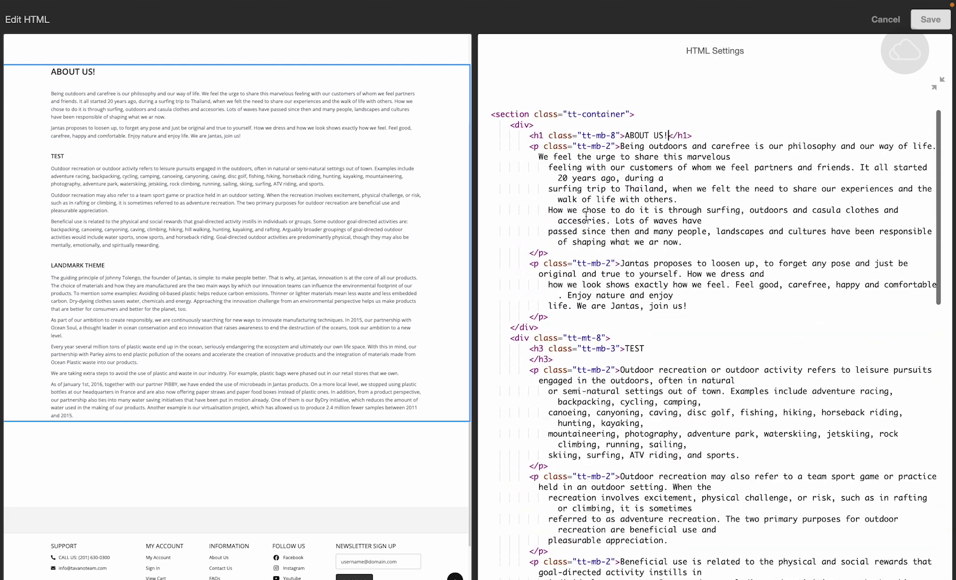
pyautogui.click(653, 350)
pyautogui.write('TAVANO')
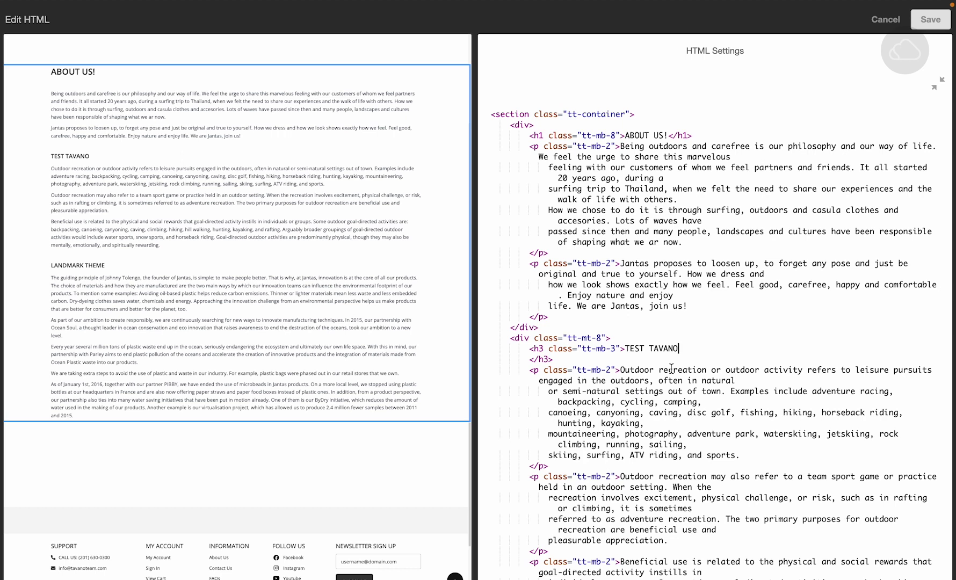
# Step: Cut and restore the TEST TAVANO section, undo the duplicate, and collapse the code box
pyautogui.scroll(-3, 672, 369)
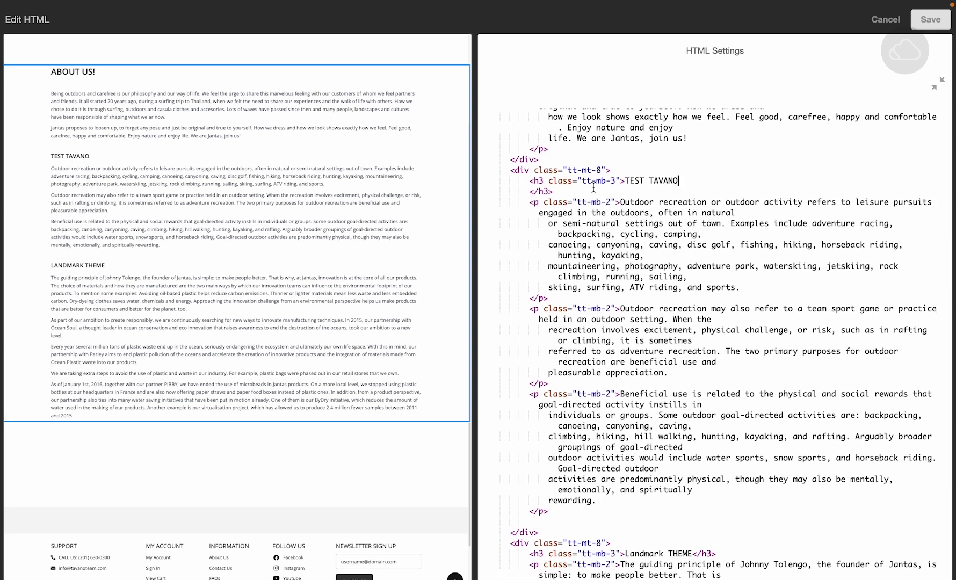
pyautogui.moveTo(548, 511); pyautogui.dragTo(521, 154)
pyautogui.hotkey('ctrl', 'c')
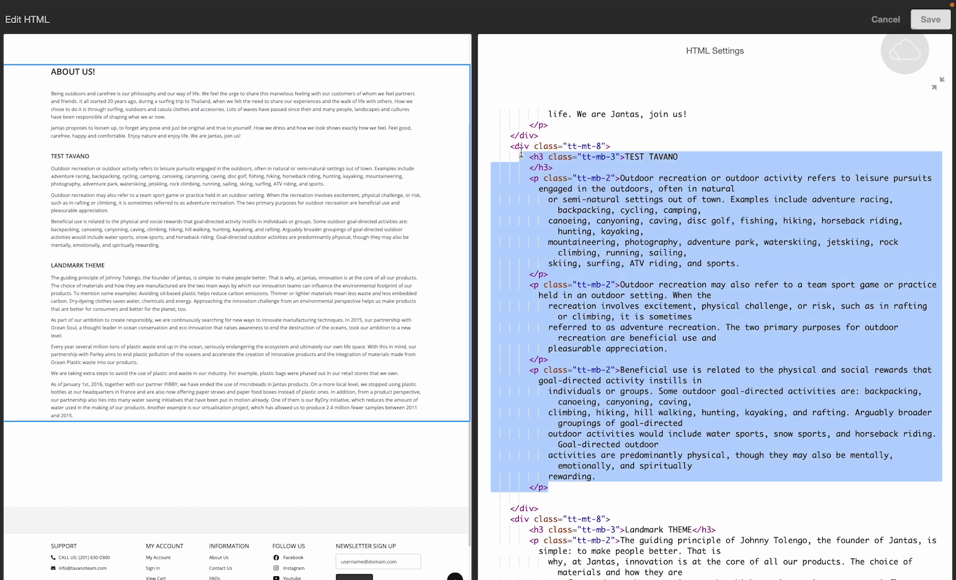
pyautogui.press('BackSpace')
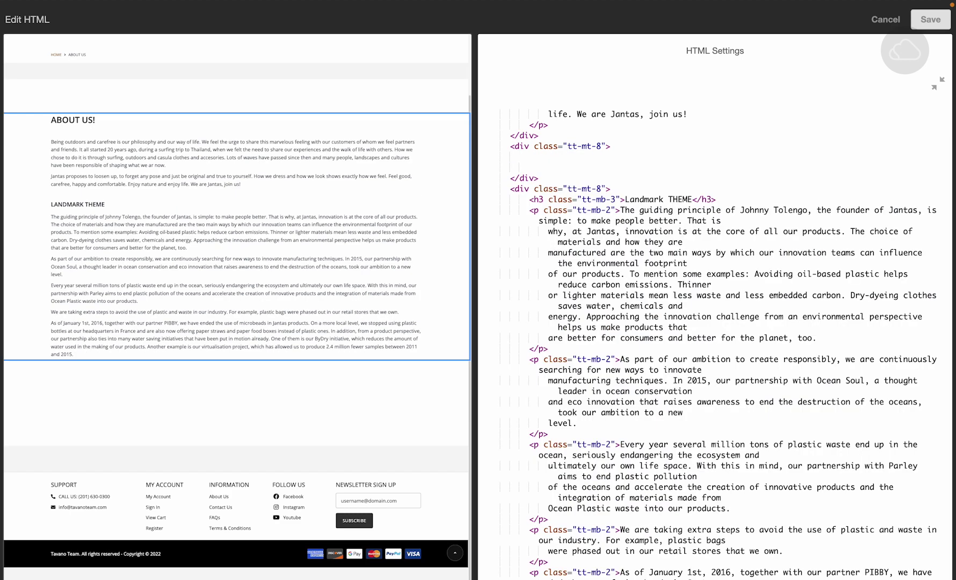
pyautogui.hotkey('ctrl', 'v')
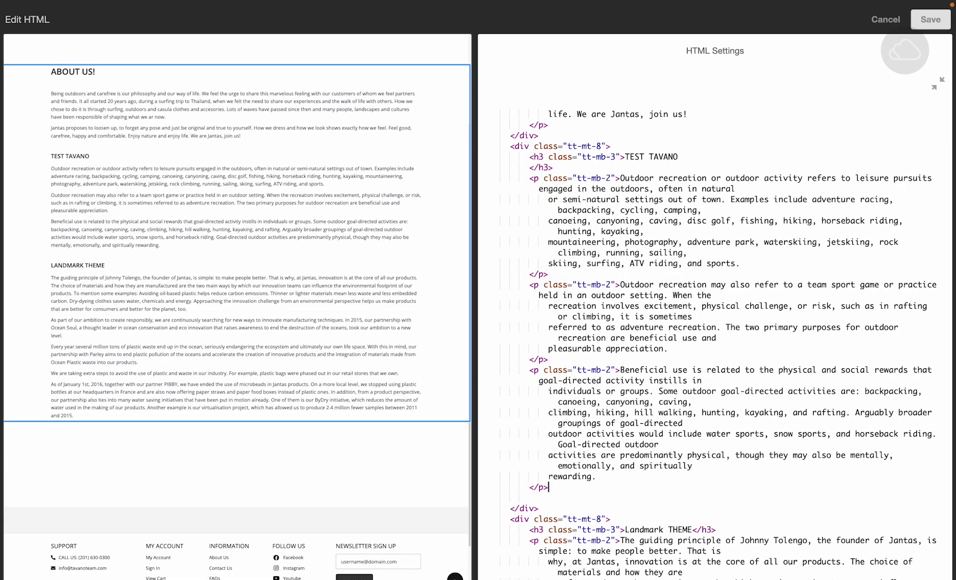
pyautogui.hotkey('ctrl', 'v')
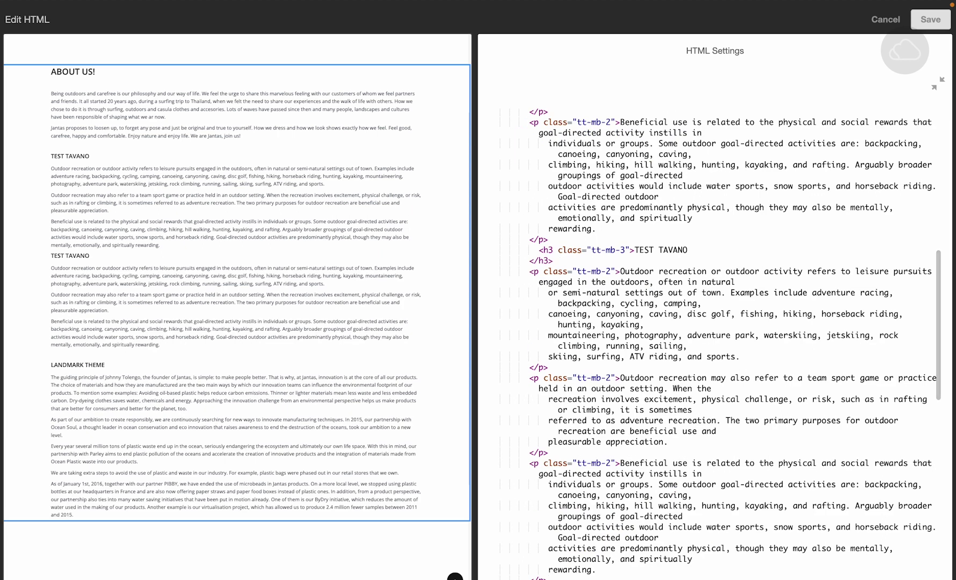
pyautogui.hotkey('ctrl', 'z')
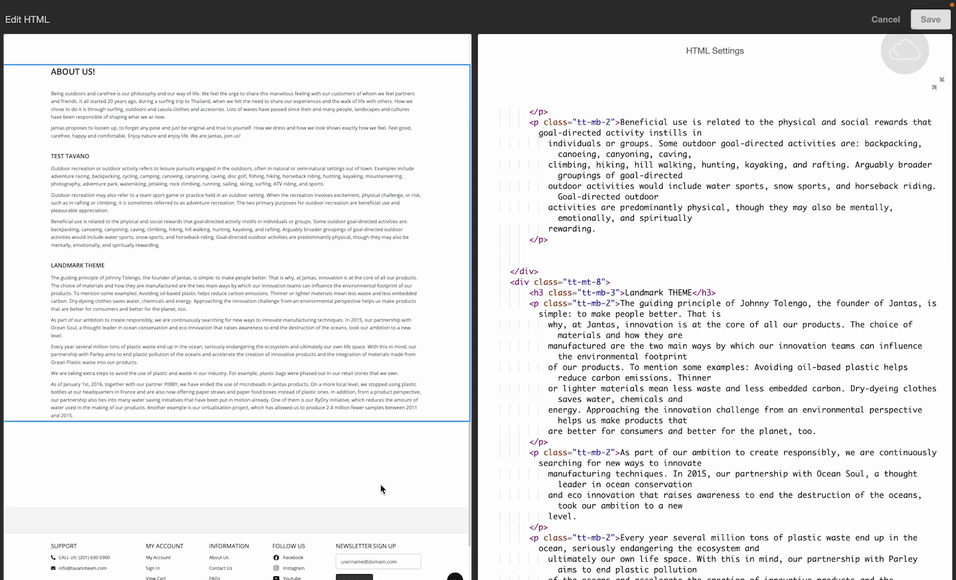
pyautogui.scroll(10, 699, 323)
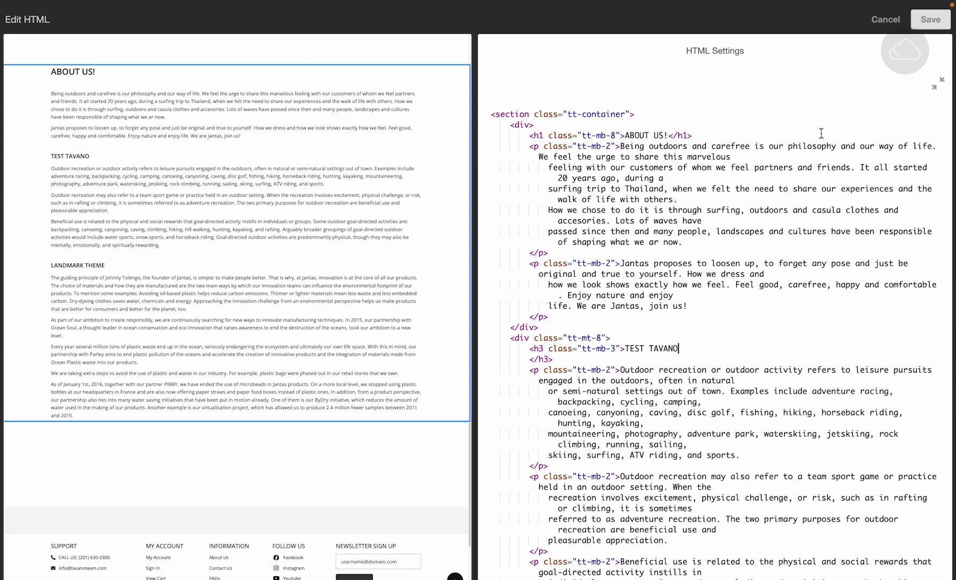
pyautogui.click(938, 82)
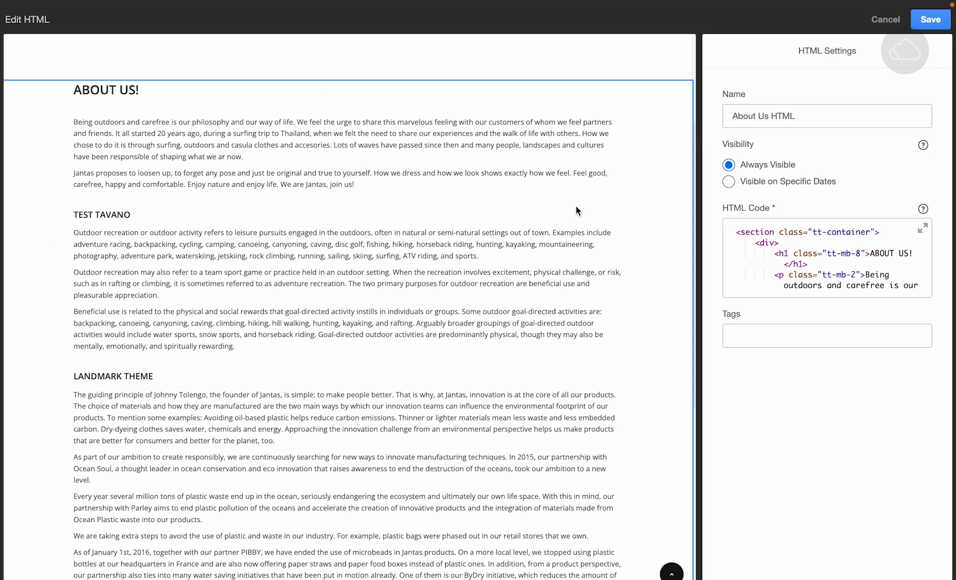
# Step: Save the About Us HTML and drop a CMS IMAGE block onto the cms-landing-page area
pyautogui.click(930, 19)
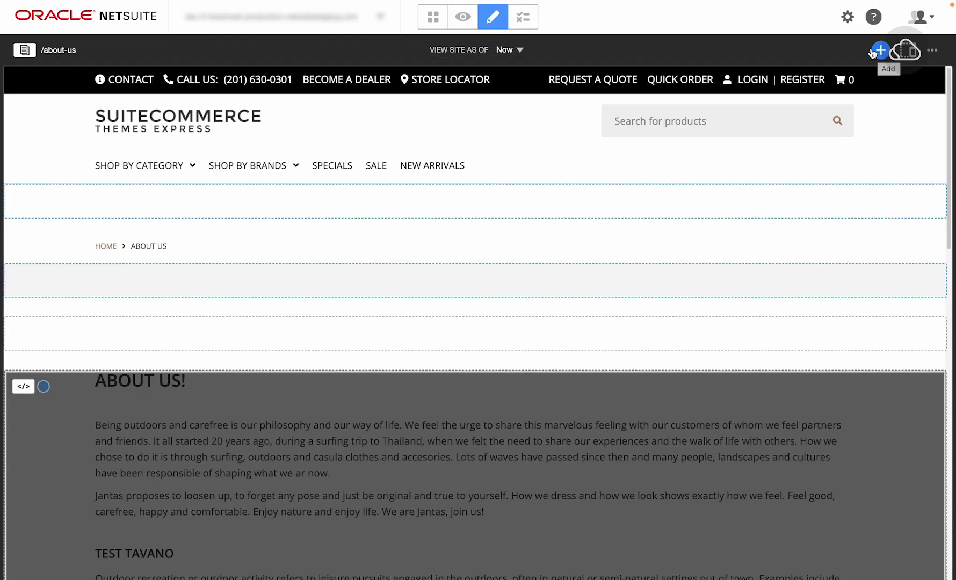
pyautogui.click(882, 52)
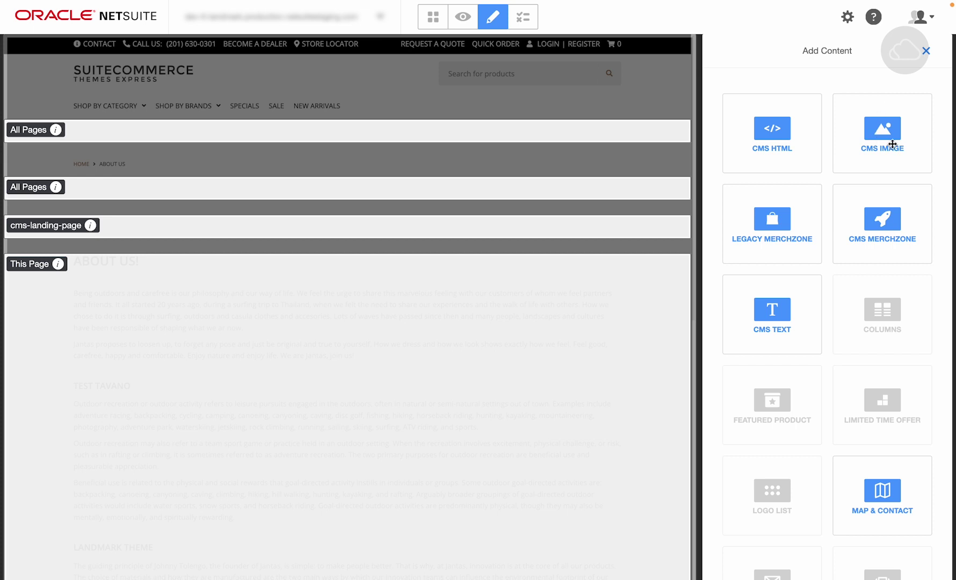
pyautogui.moveTo(892, 142); pyautogui.dragTo(426, 227)
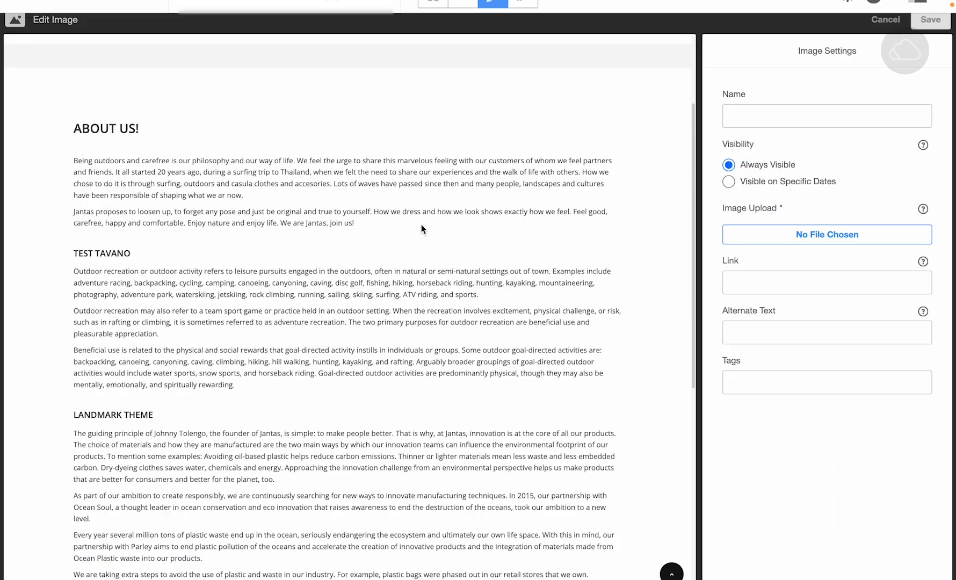
# Step: Choose 140-536x354.jpeg from the Image Manager for the new image block and save the page
pyautogui.click(836, 236)
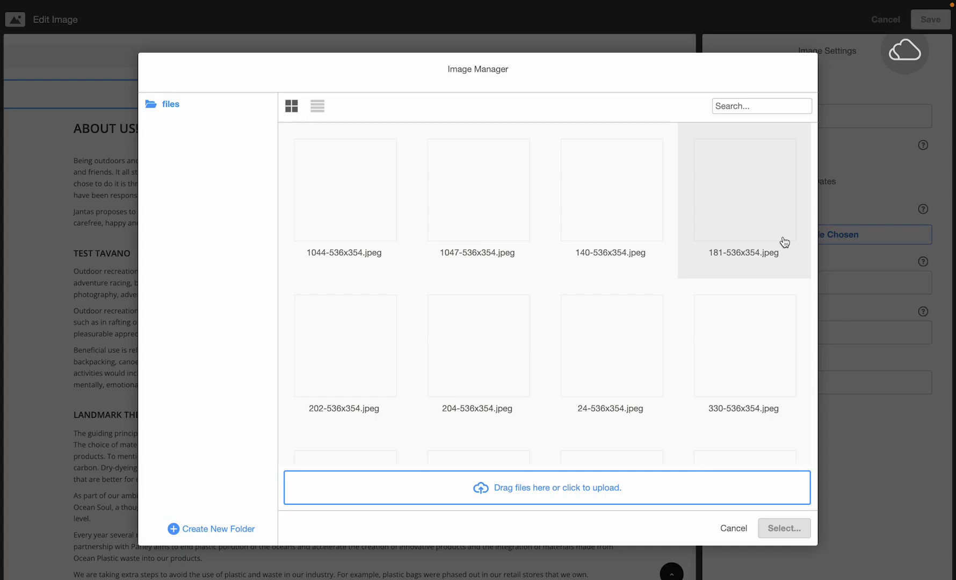
pyautogui.scroll(-15, 602, 301)
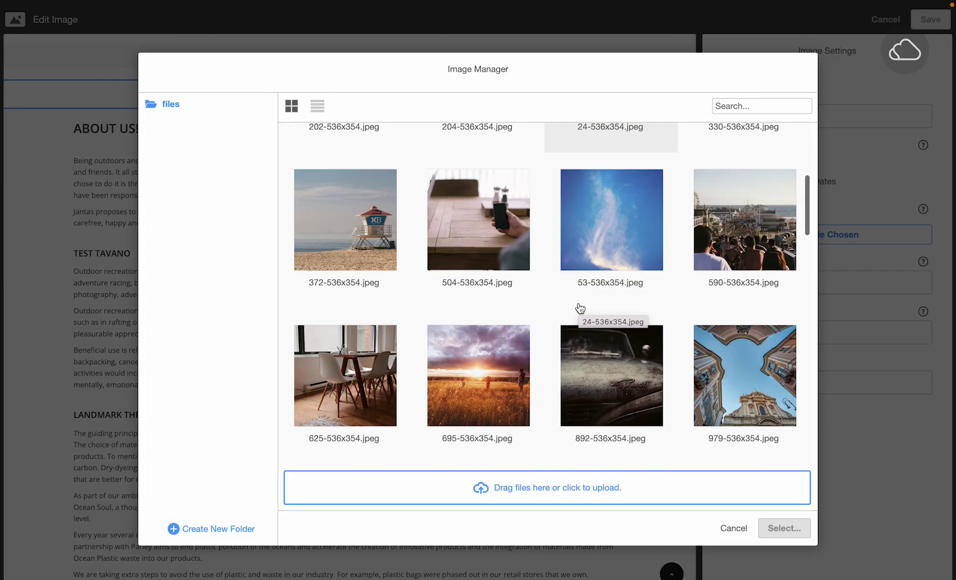
pyautogui.scroll(-15, 581, 308)
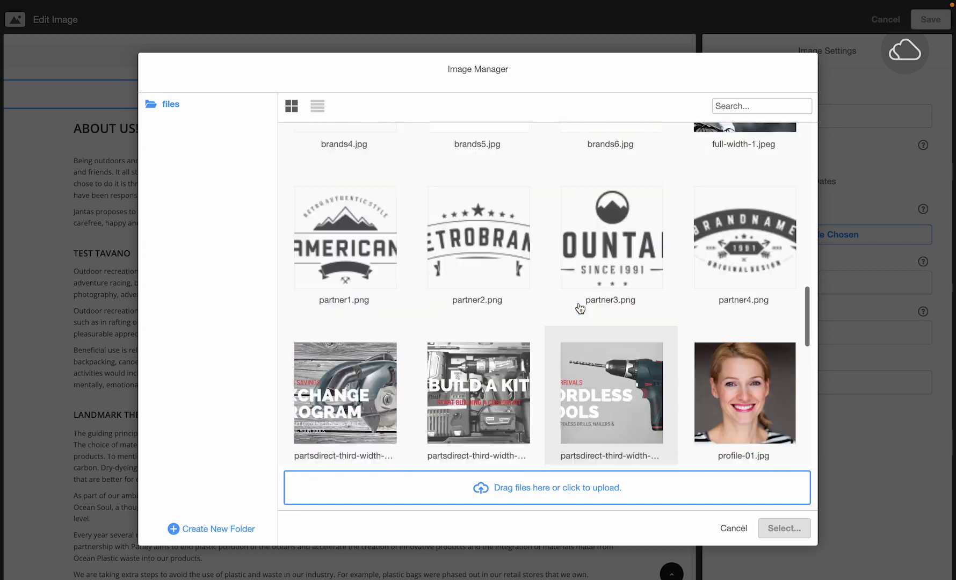
pyautogui.click(614, 189)
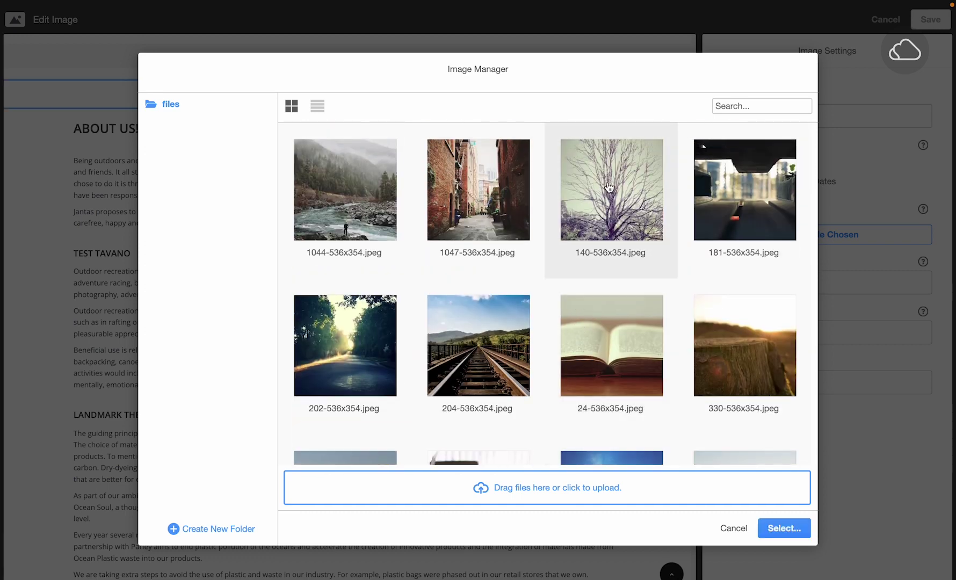
pyautogui.click(784, 529)
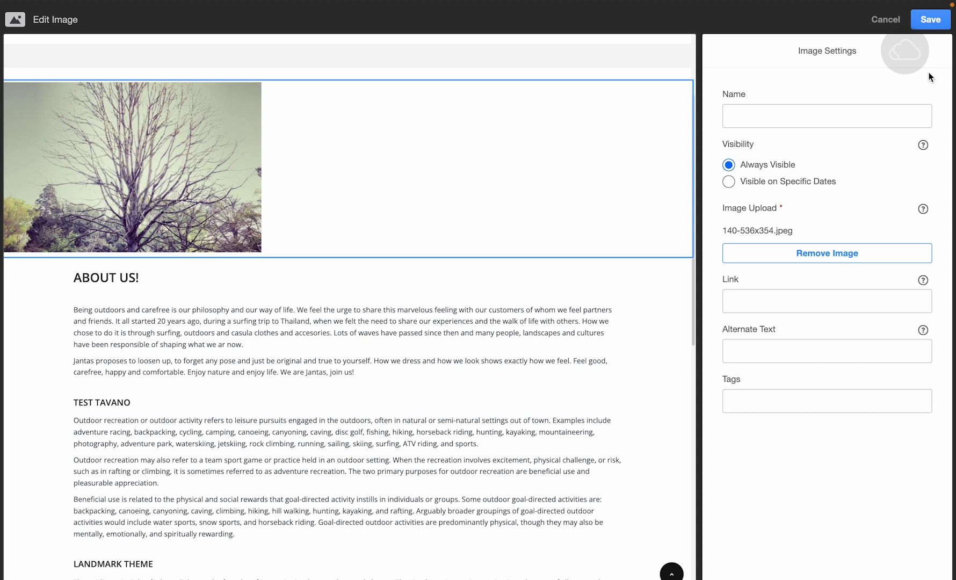
pyautogui.click(927, 26)
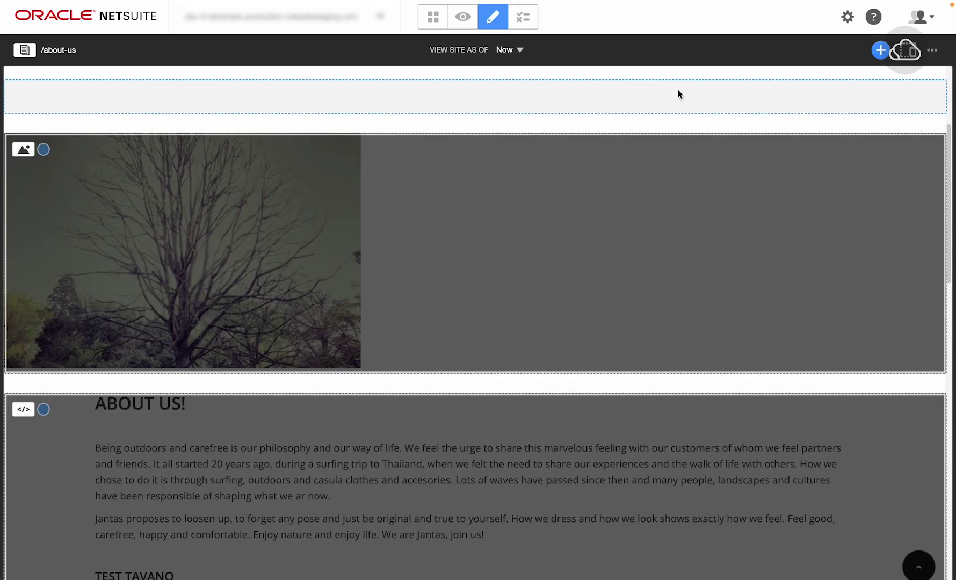
# Step: Publish the three About Us HTML changes and the three CMS_IMAGE changes
pyautogui.press('p')
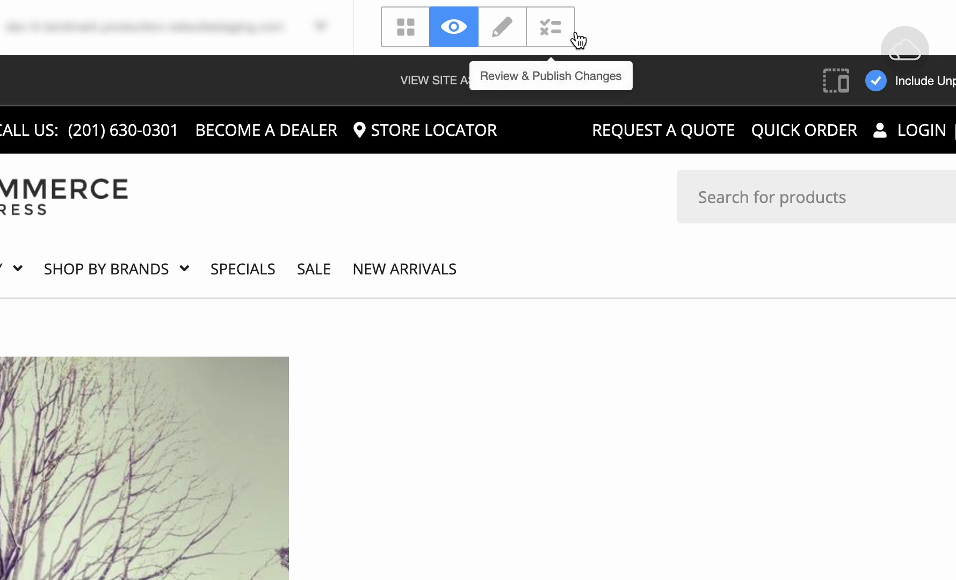
pyautogui.click(552, 30)
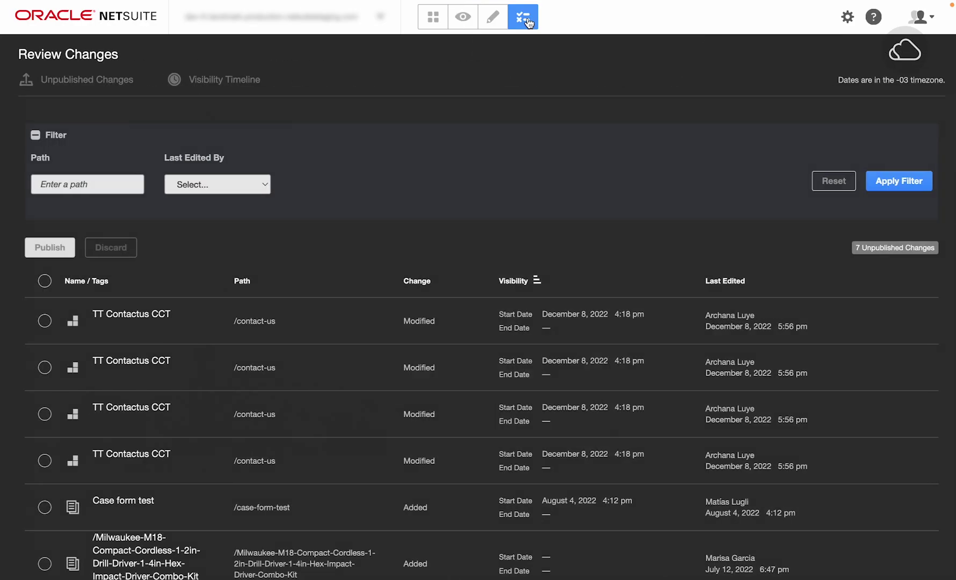
pyautogui.scroll(-5, 339, 275)
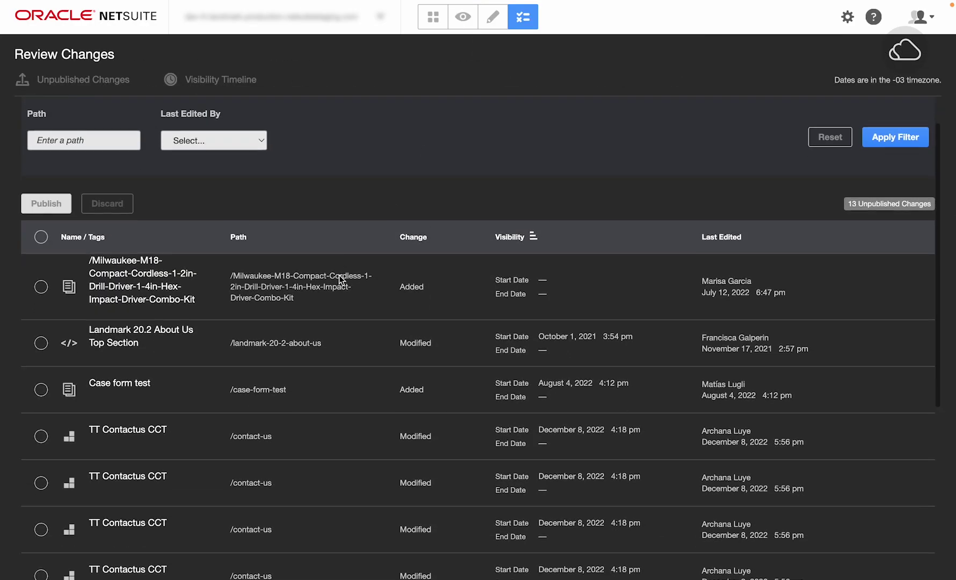
pyautogui.scroll(-3, 339, 275)
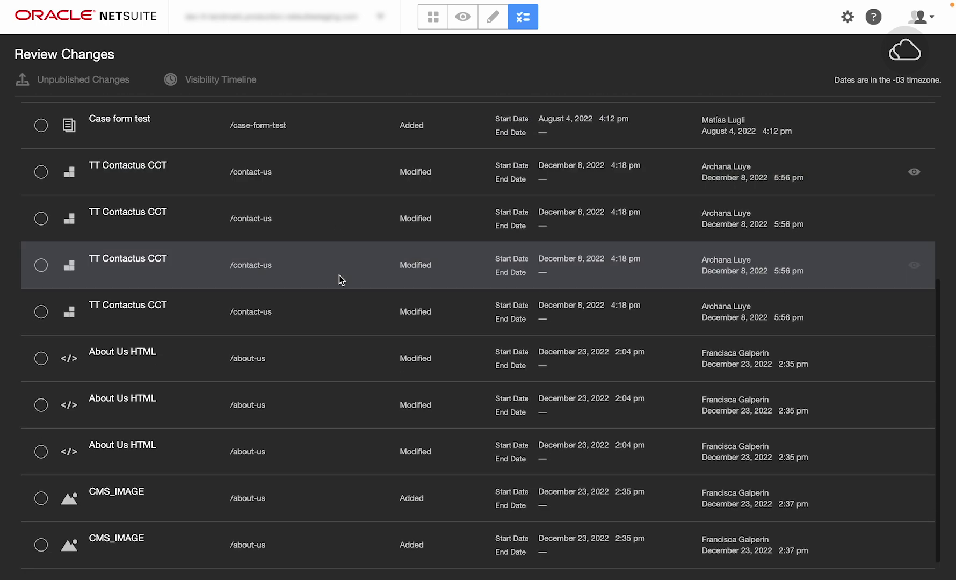
pyautogui.click(41, 359)
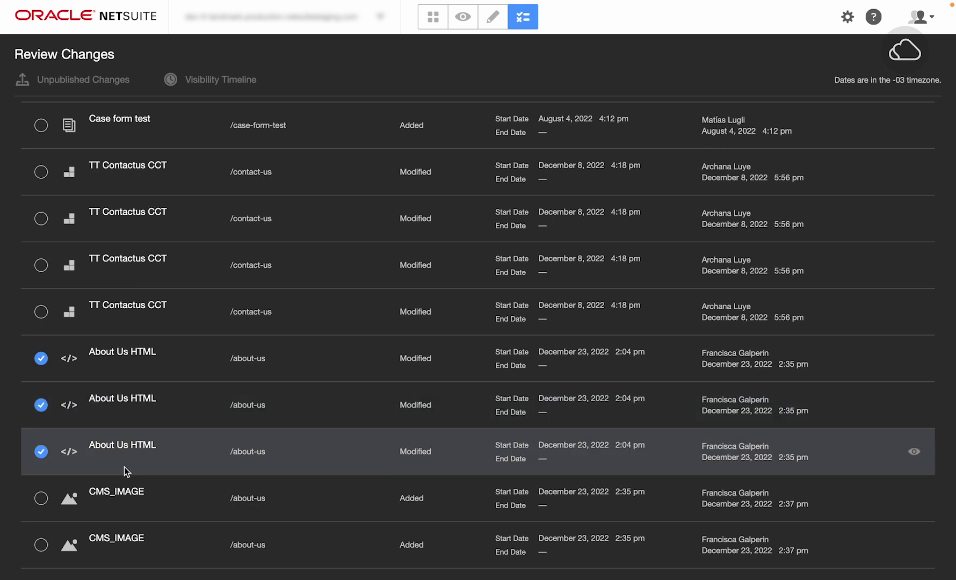
pyautogui.scroll(-1, 124, 467)
pyautogui.click(41, 466)
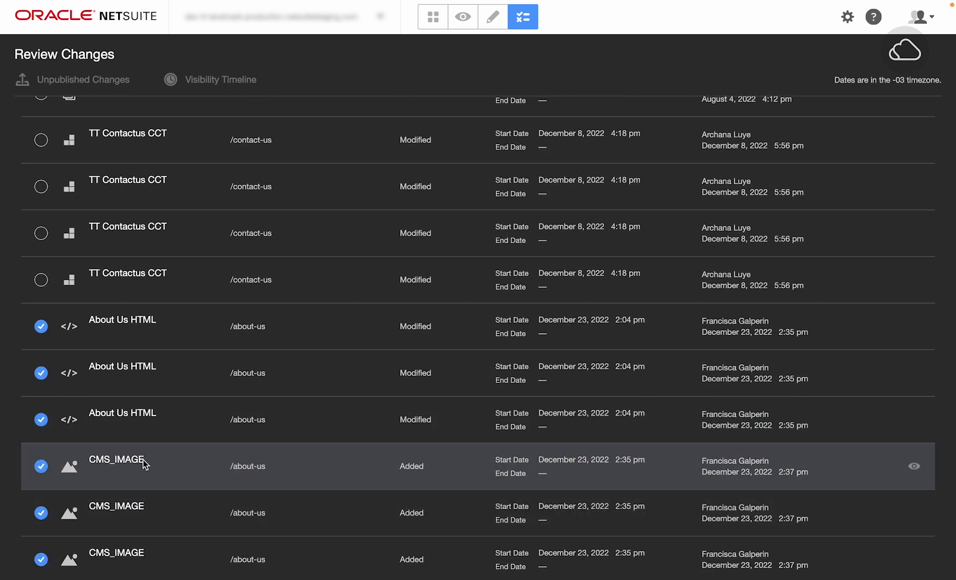
pyautogui.scroll(2, 103, 540)
pyautogui.scroll(6, 103, 540)
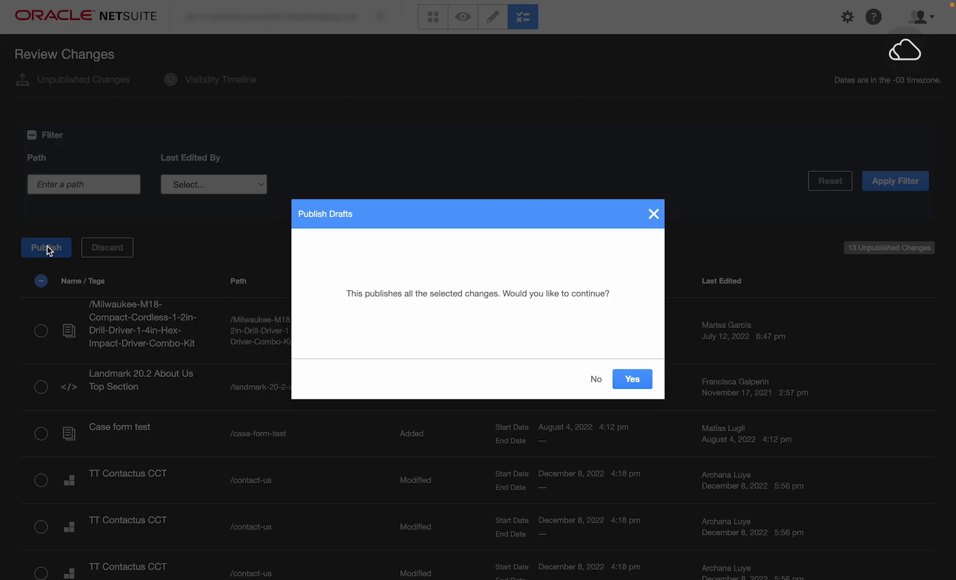
pyautogui.click(48, 248)
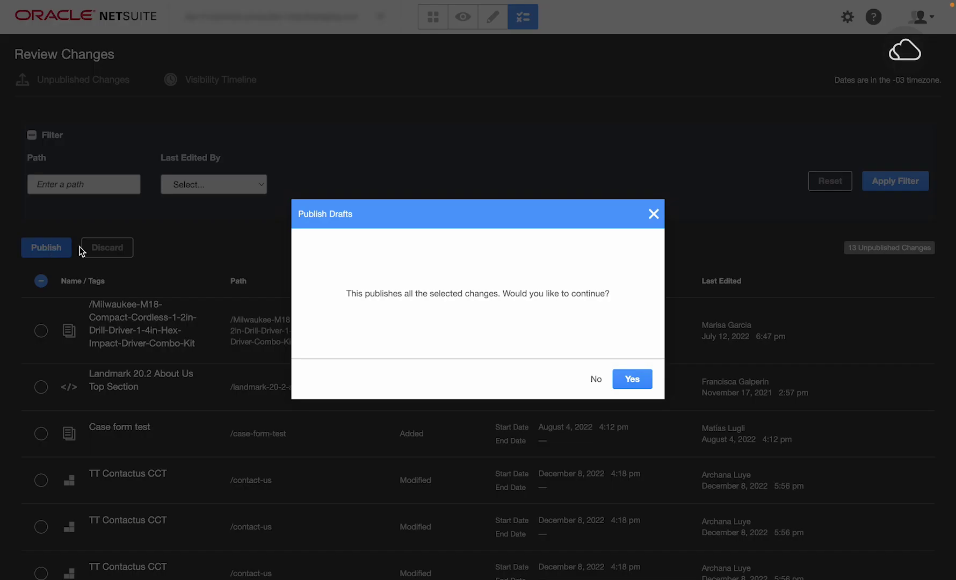
pyautogui.click(638, 381)
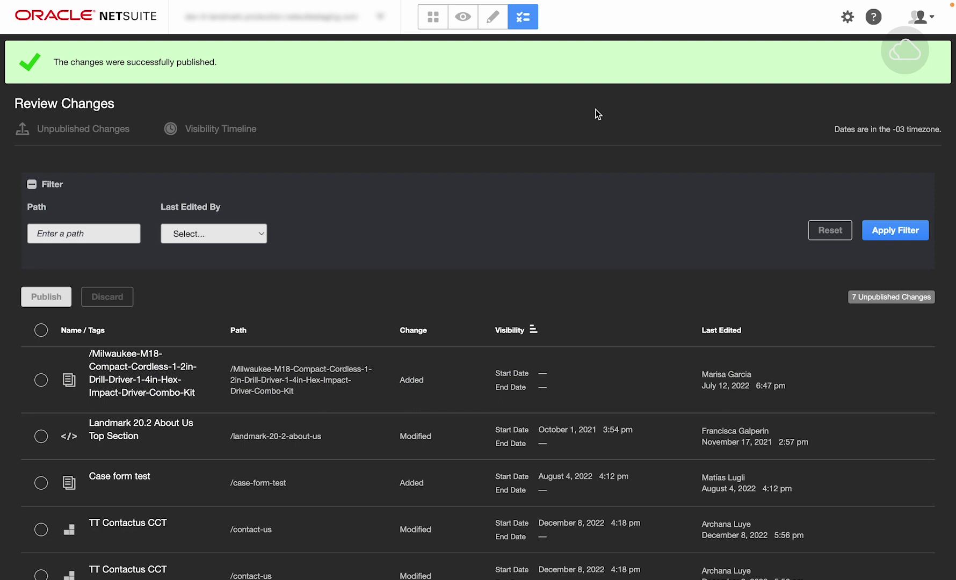
# Step: Preview the About Us page, then delete the tree image block in Edit Mode
pyautogui.click(463, 16)
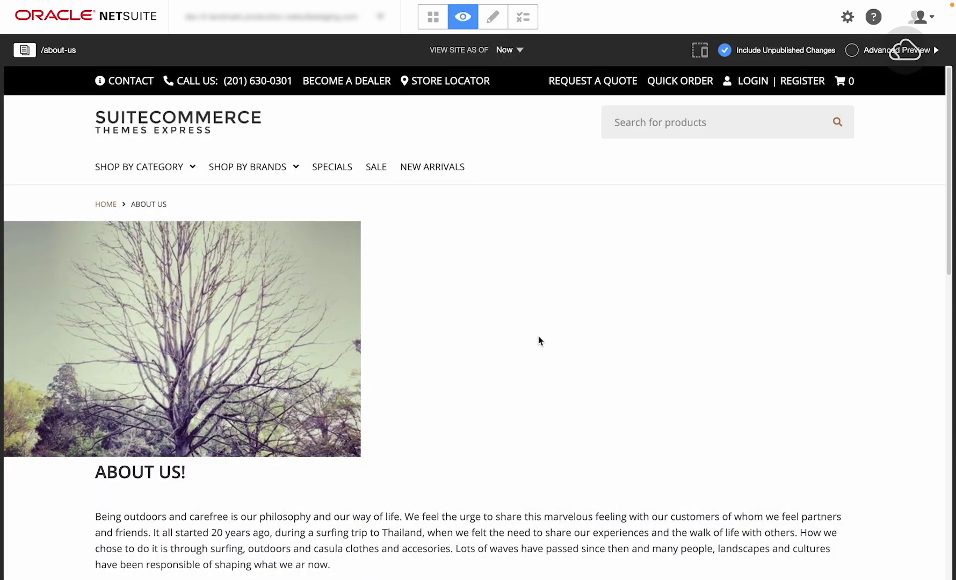
pyautogui.scroll(-15, 539, 336)
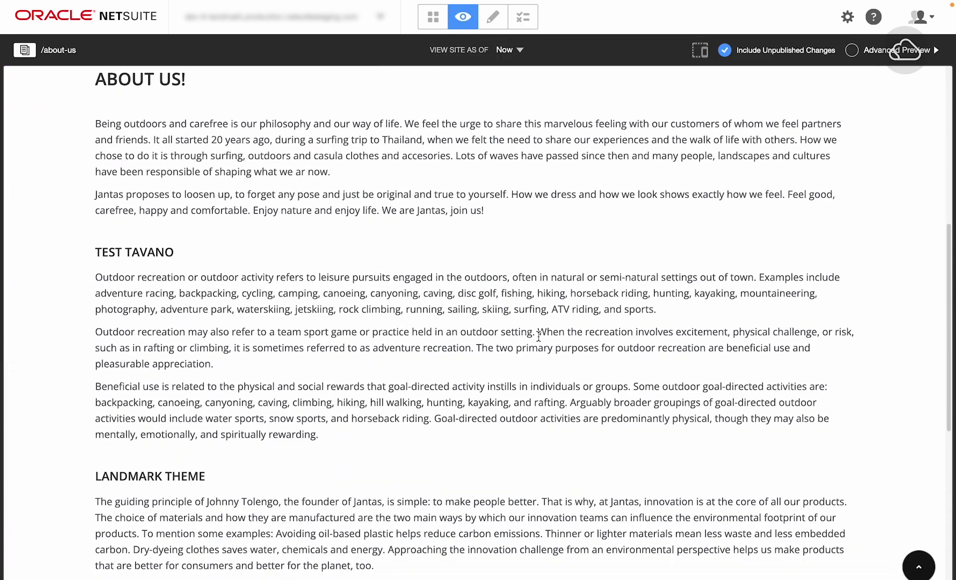
pyautogui.scroll(10, 539, 337)
pyautogui.scroll(5, 539, 342)
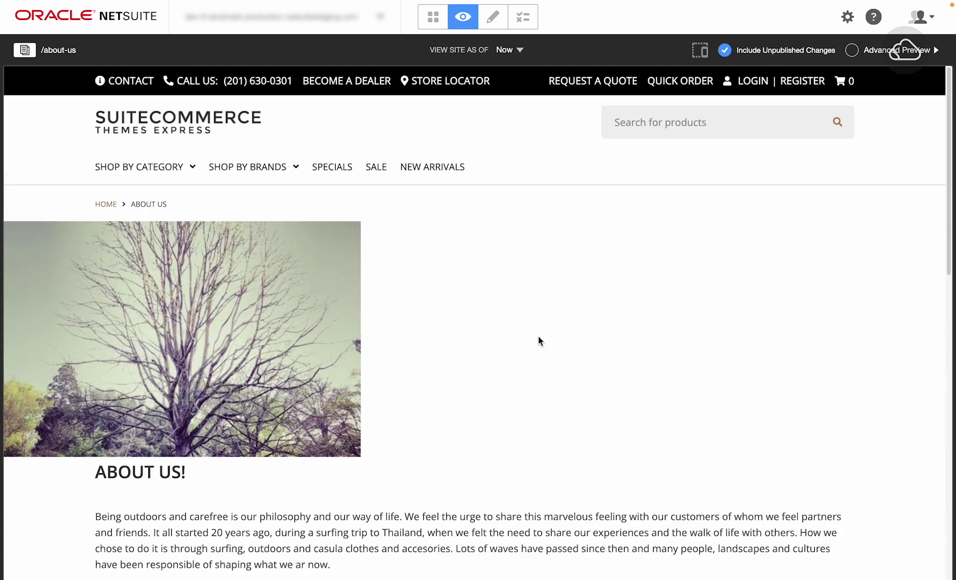
pyautogui.click(493, 22)
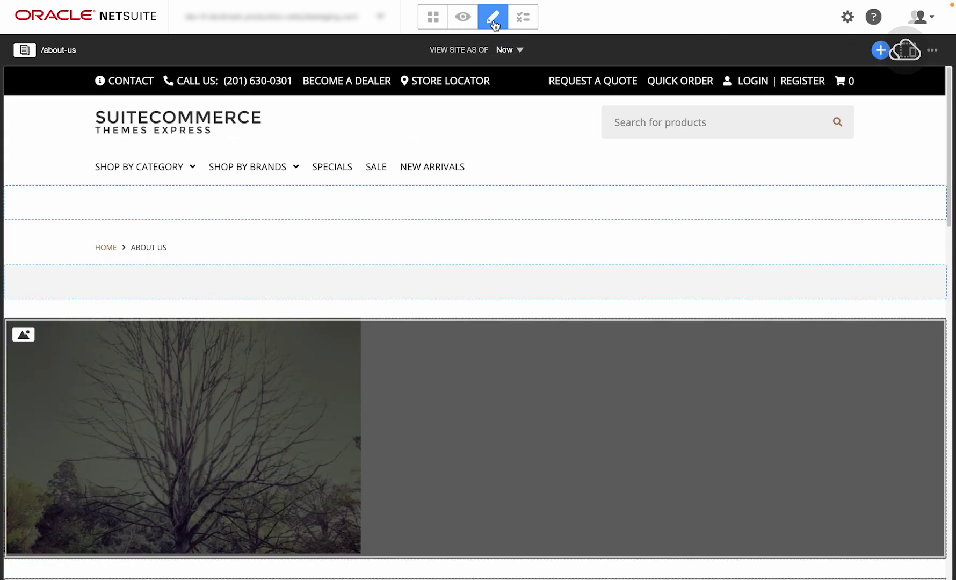
pyautogui.click(930, 335)
pyautogui.click(633, 378)
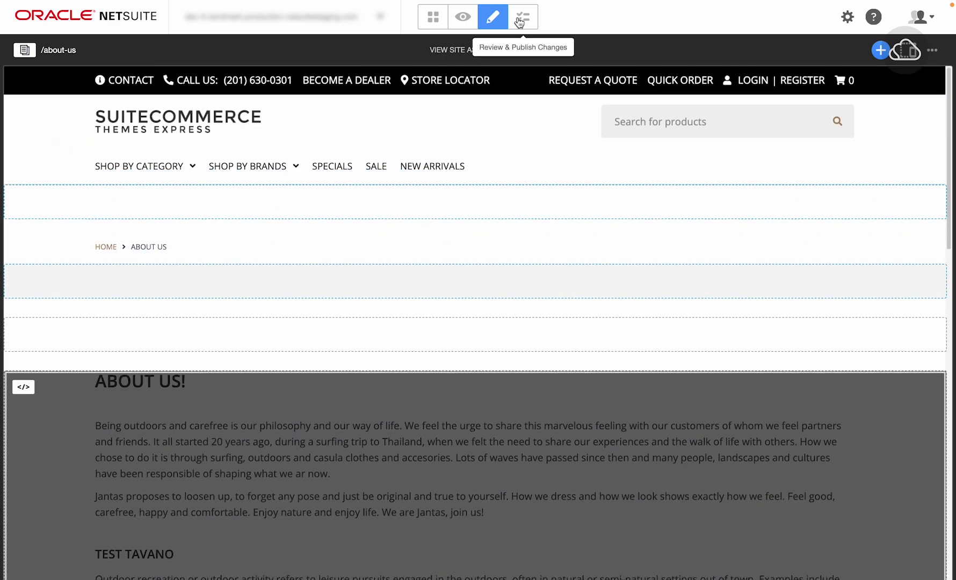
# Step: Publish the three CMS_IMAGE removal changes
pyautogui.click(520, 22)
pyautogui.scroll(-5, 230, 401)
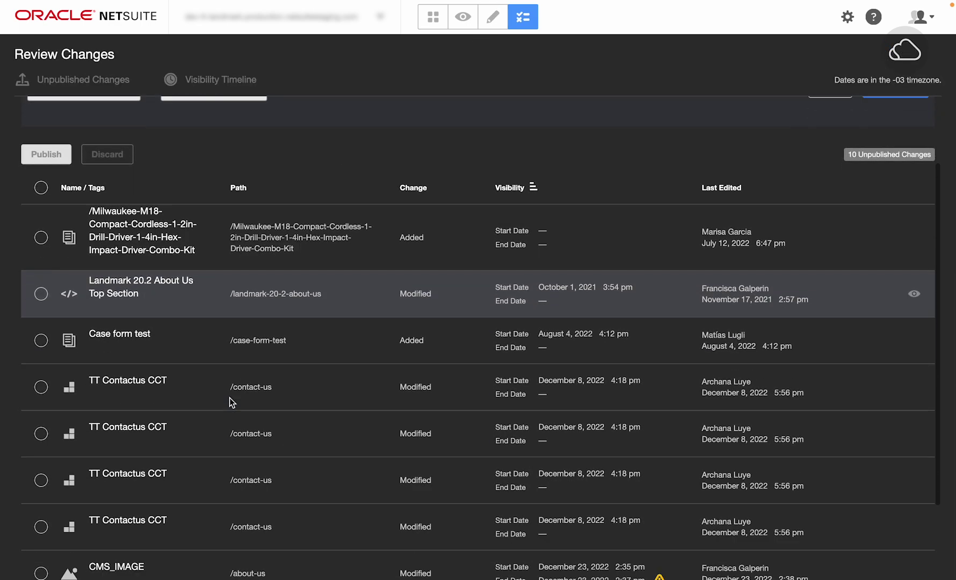
pyautogui.click(42, 466)
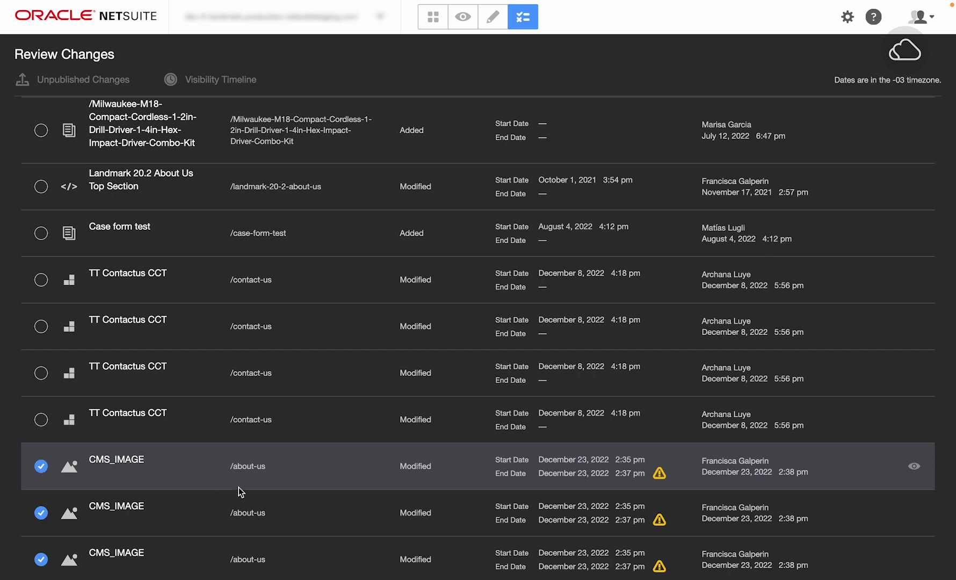
pyautogui.scroll(3, 258, 516)
pyautogui.scroll(2, 259, 523)
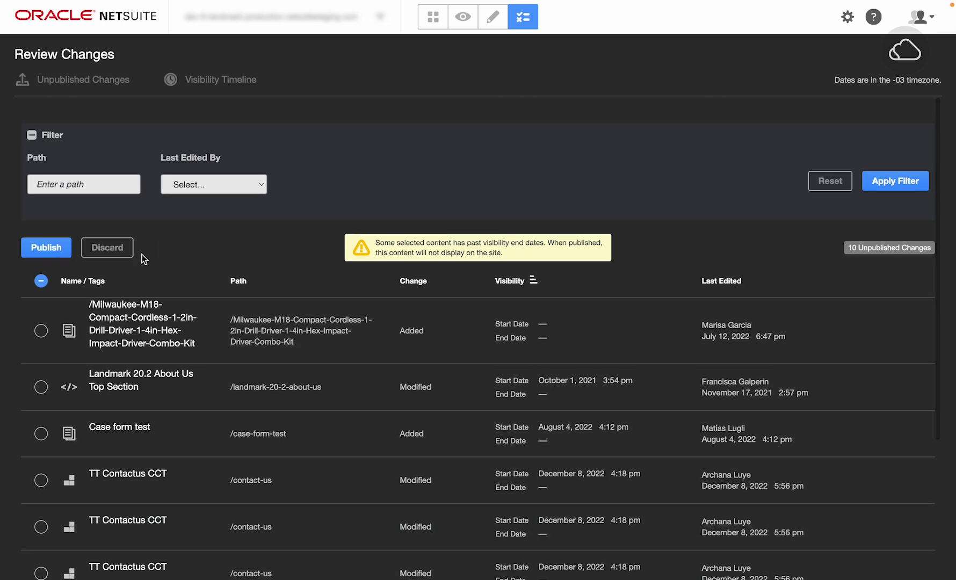
pyautogui.click(45, 247)
pyautogui.click(644, 382)
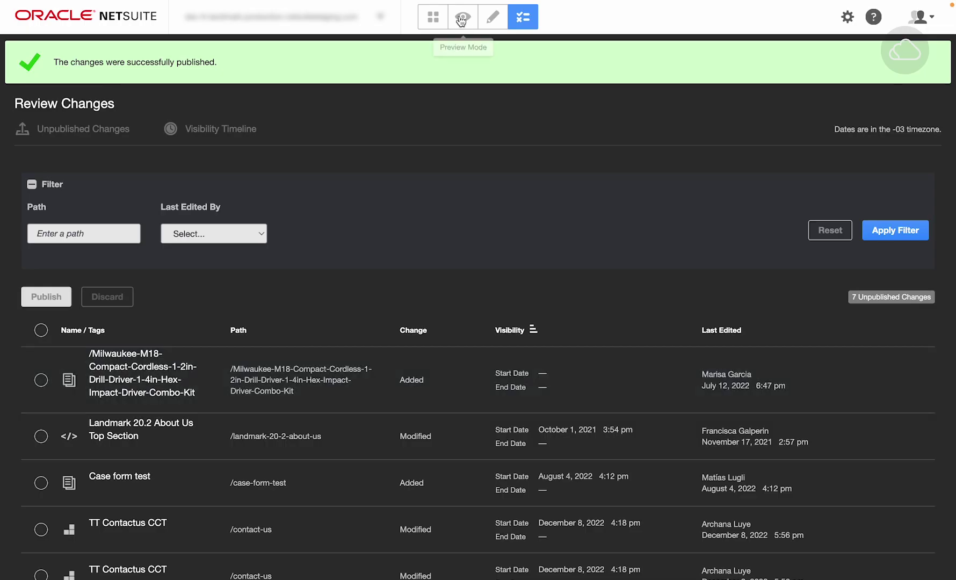